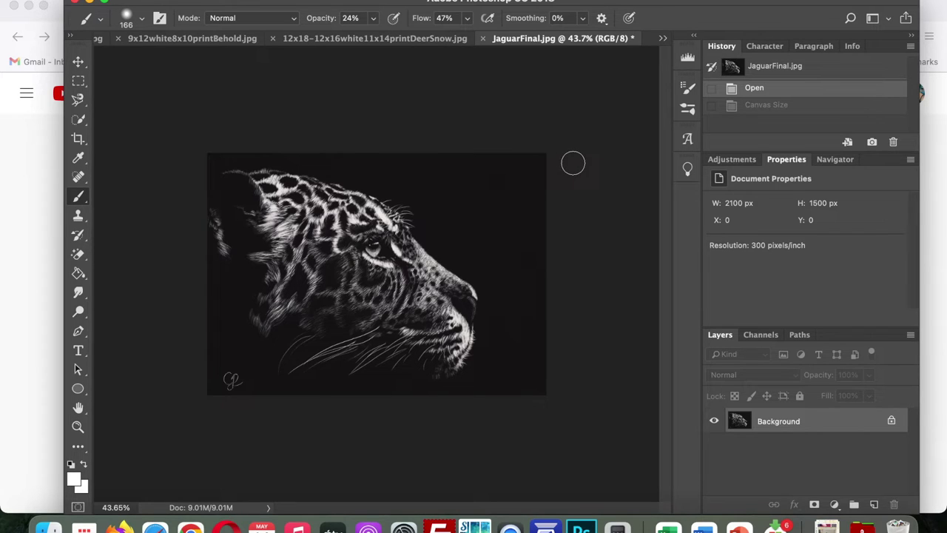
- Look through the open barred owl, Behold and deer print files as border examples, and return to JaguarFinal.jpg
click(662, 39)
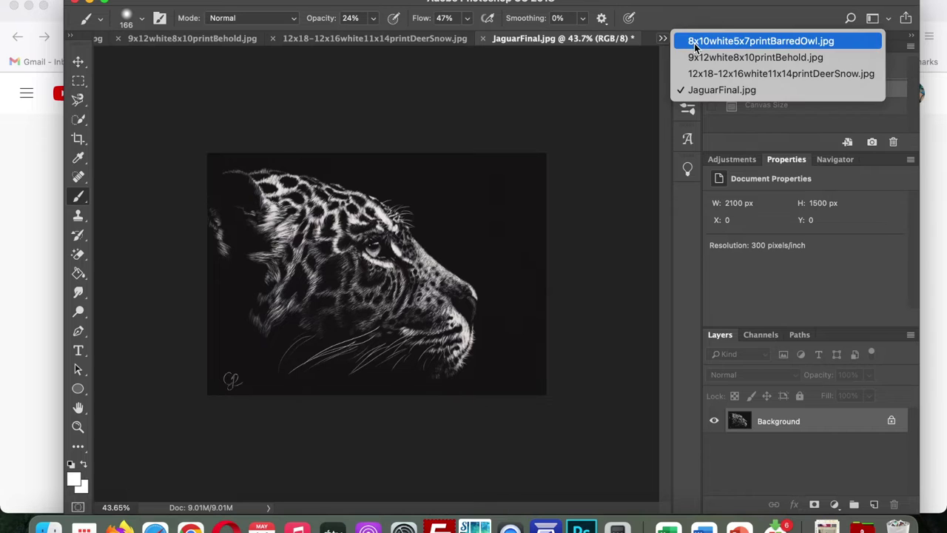
click(694, 43)
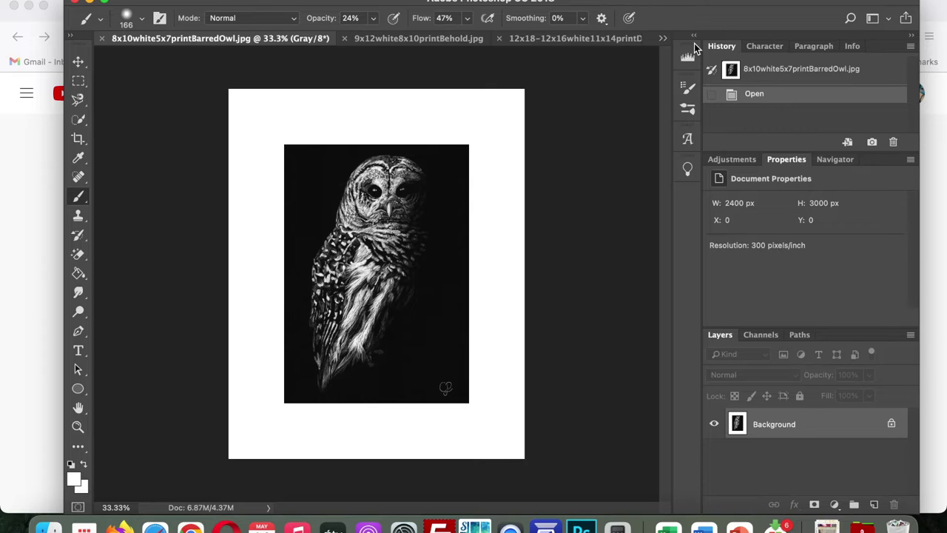
click(390, 40)
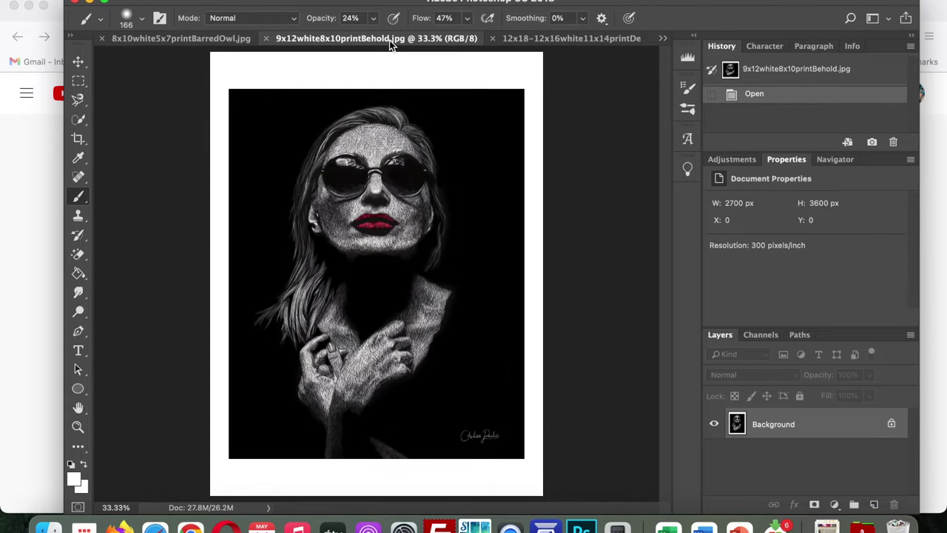
click(586, 40)
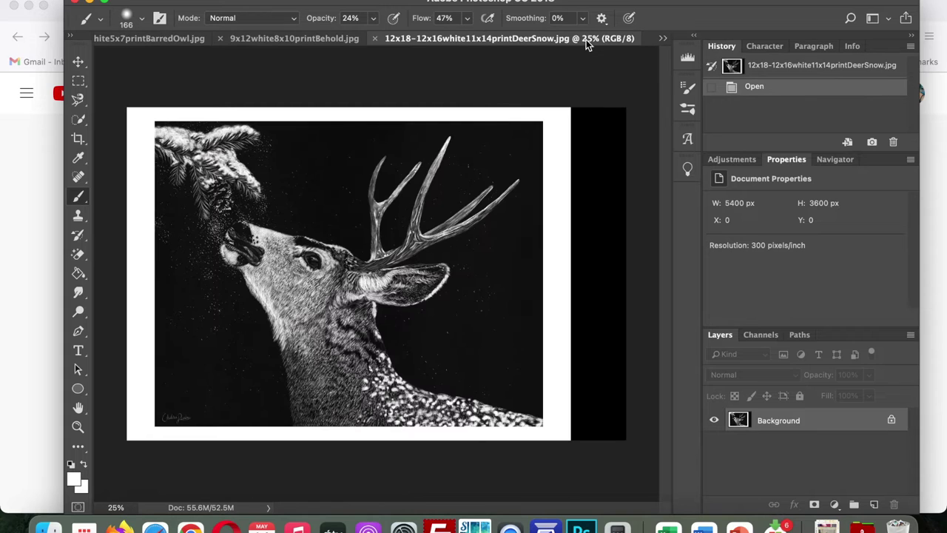
click(662, 37)
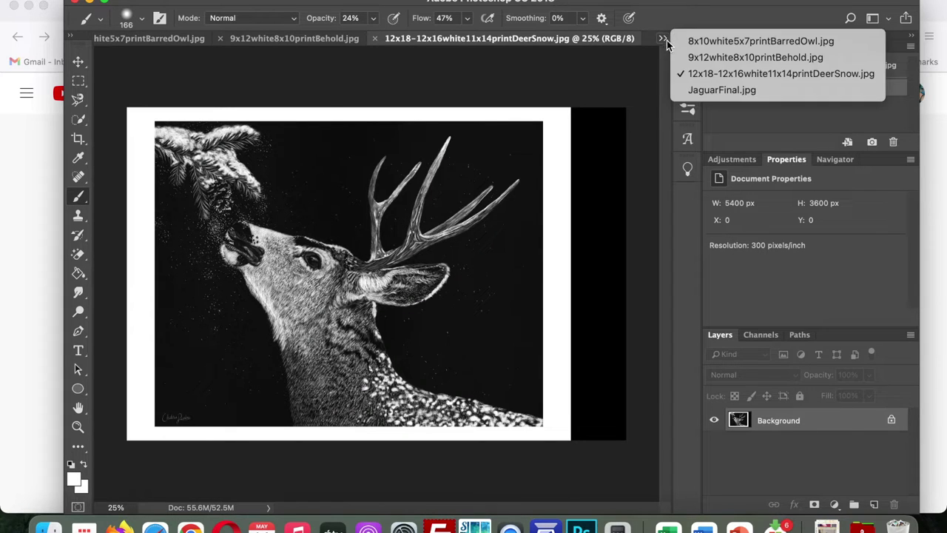
click(706, 90)
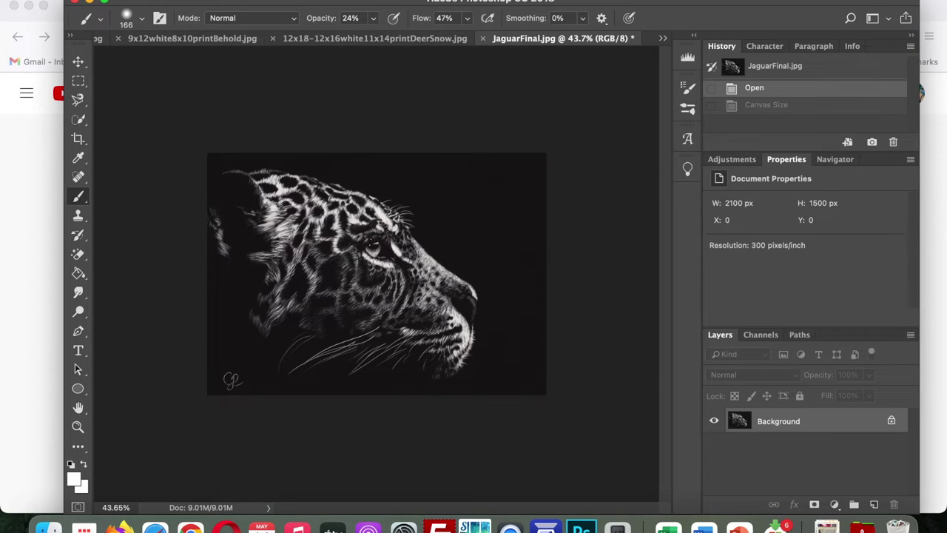
- Check the jaguar image's print dimensions and resolution, and check the current background color
click(194, 0)
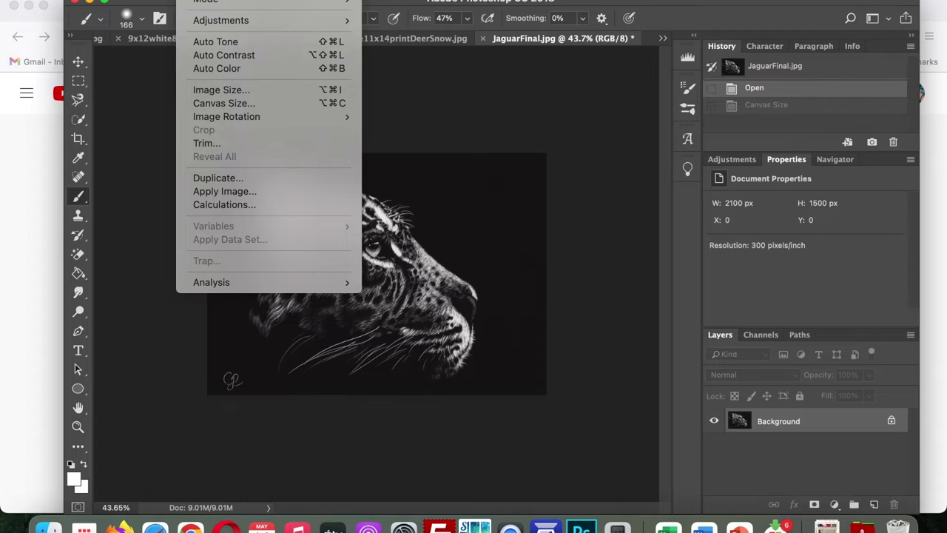
click(235, 91)
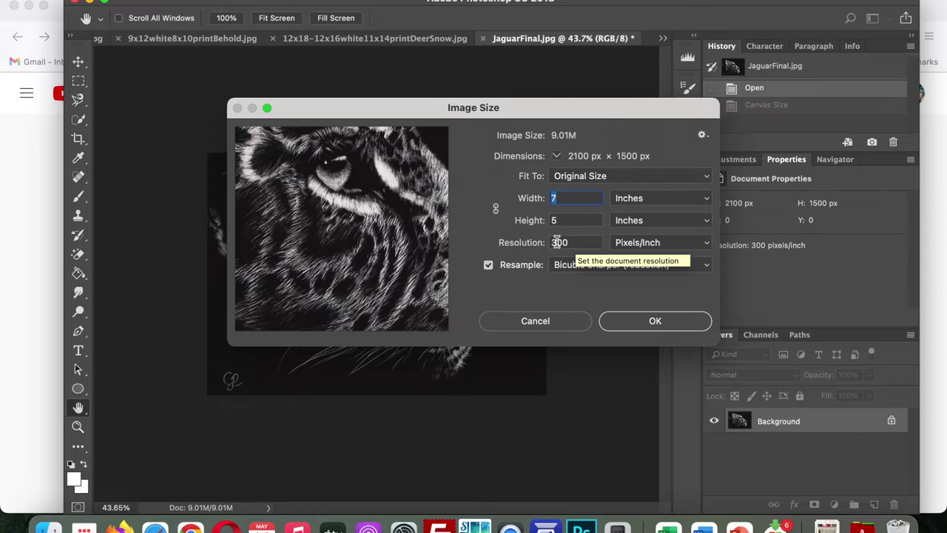
click(648, 323)
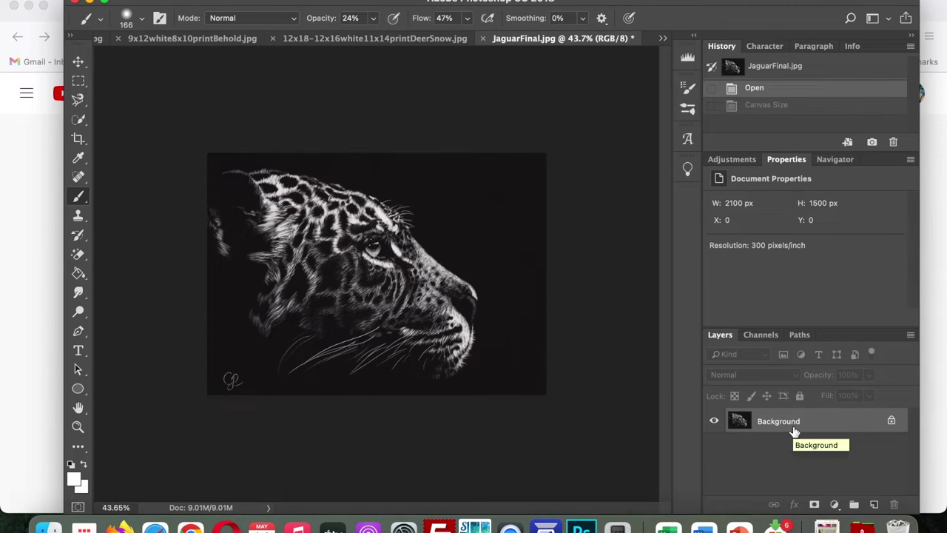
click(84, 488)
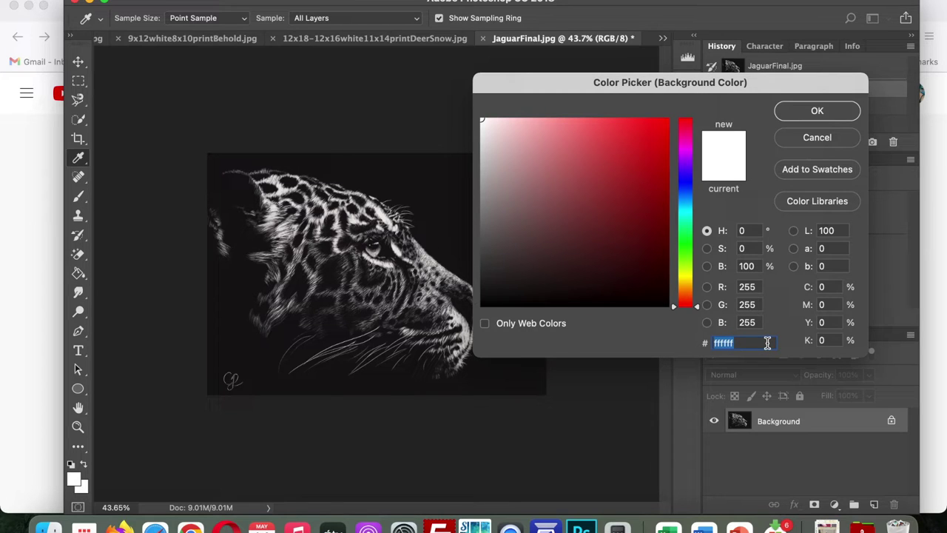
click(816, 111)
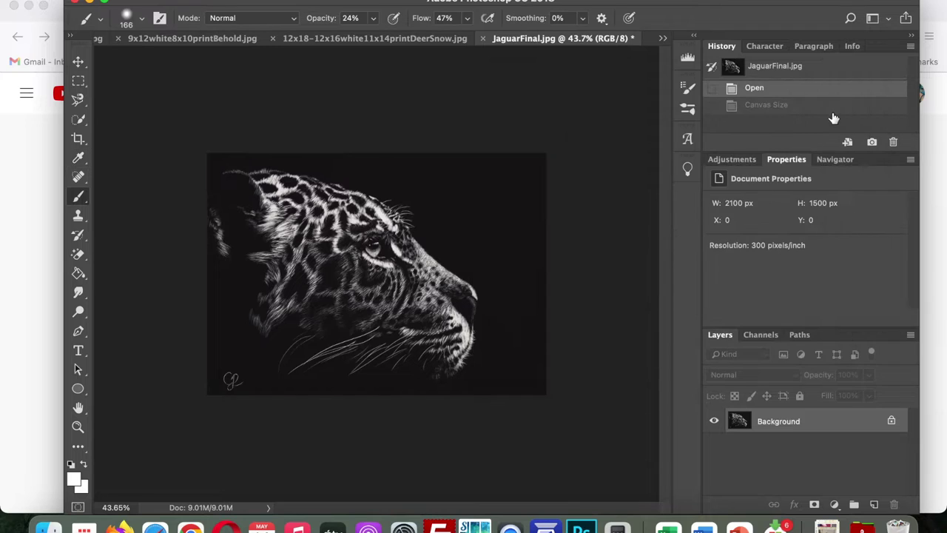
- Extend the canvas to 10 by 8 inches with the background color, and revert the image to its opened state
click(196, 0)
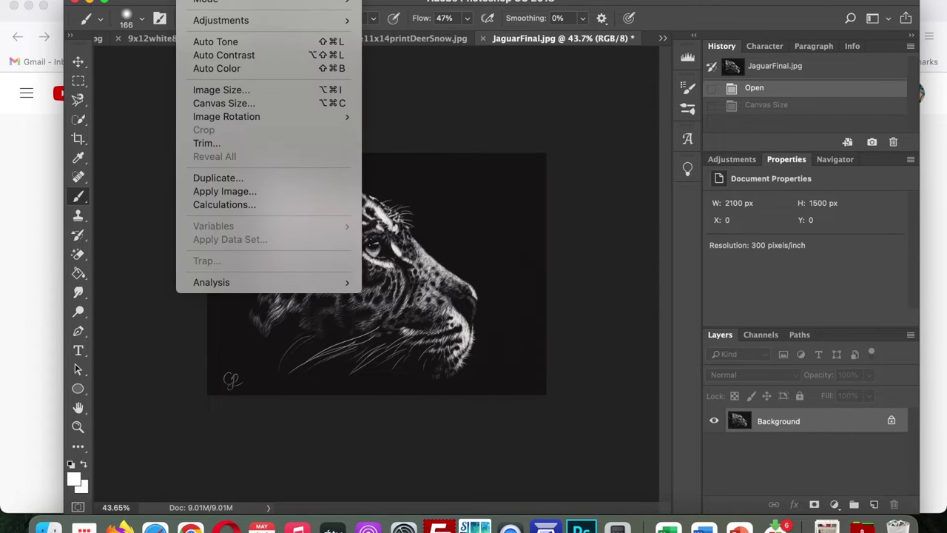
click(228, 102)
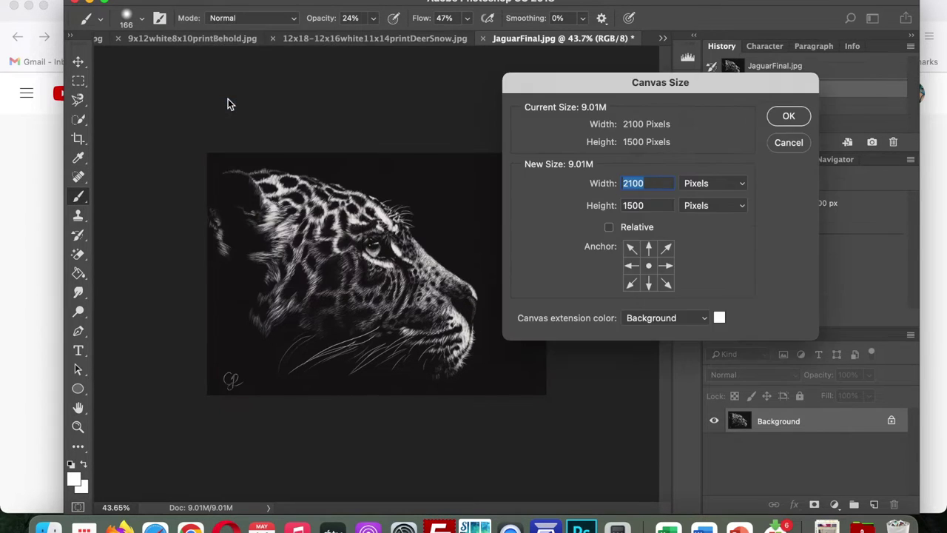
click(724, 182)
click(723, 198)
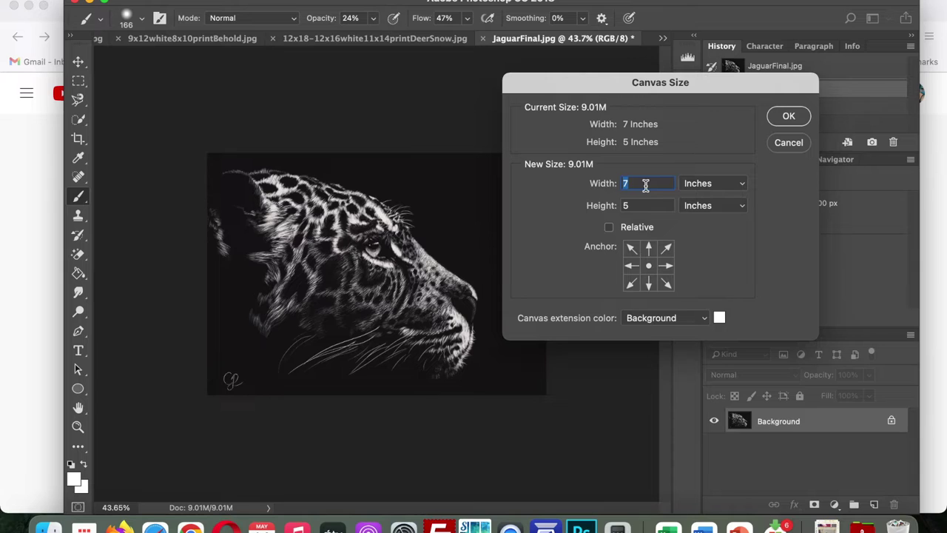
text(10)
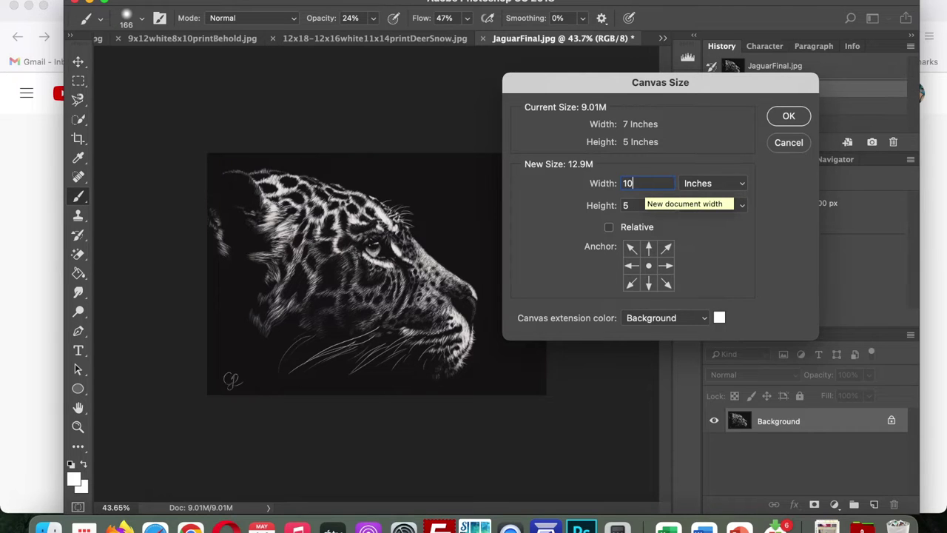
key(Tab)
text(8)
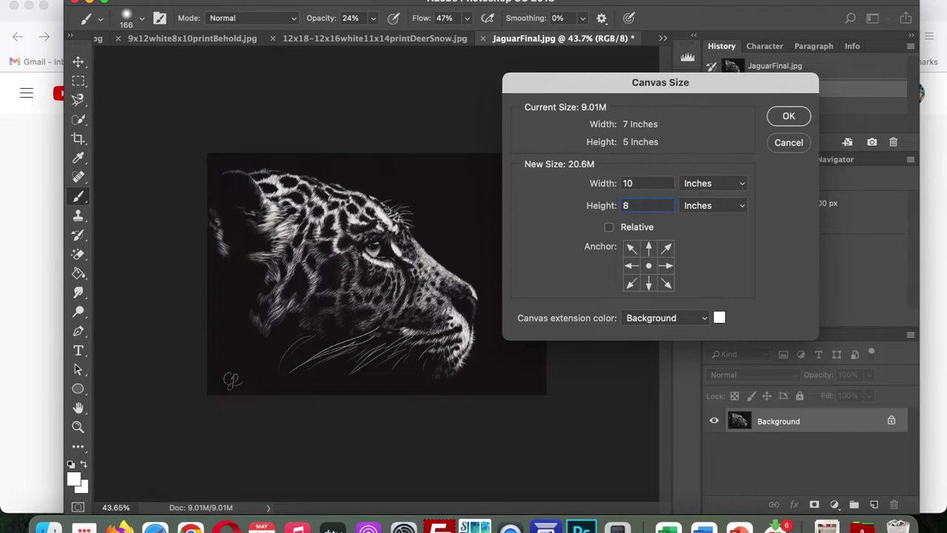
click(789, 117)
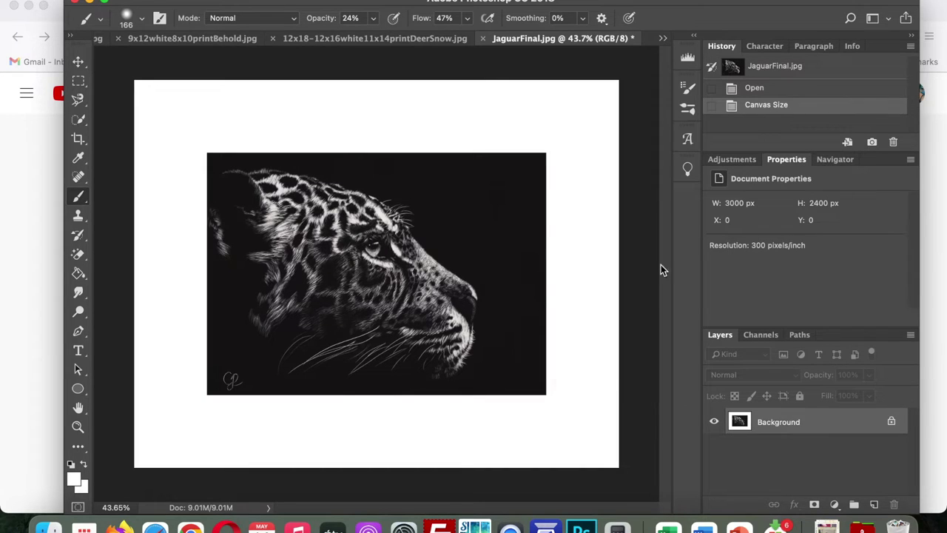
click(772, 89)
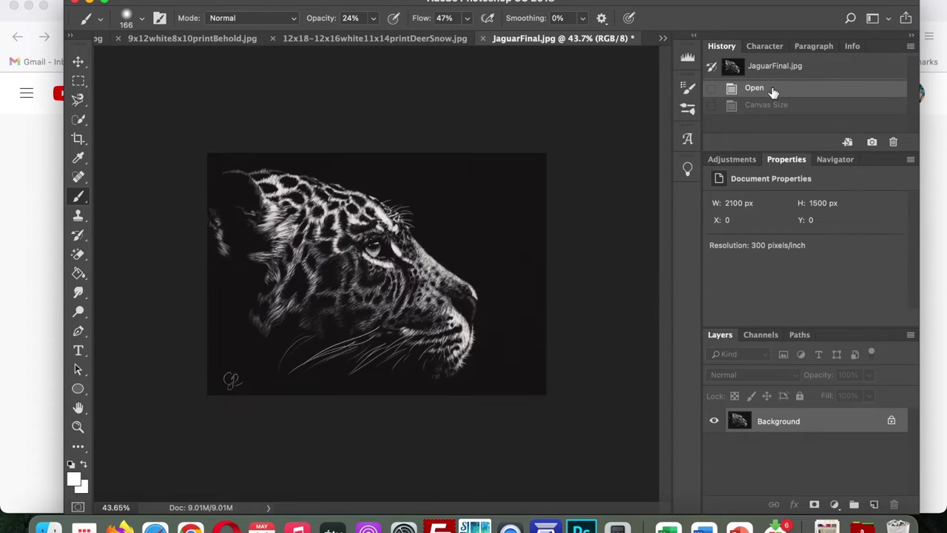
- Convert the locked Background of the jaguar image into a regular layer and check the image size
double_click(802, 419)
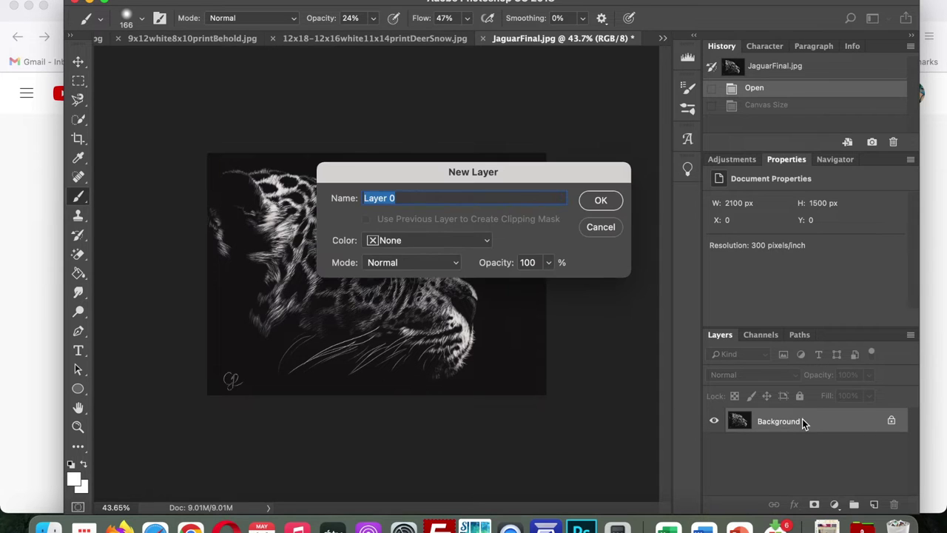
click(596, 201)
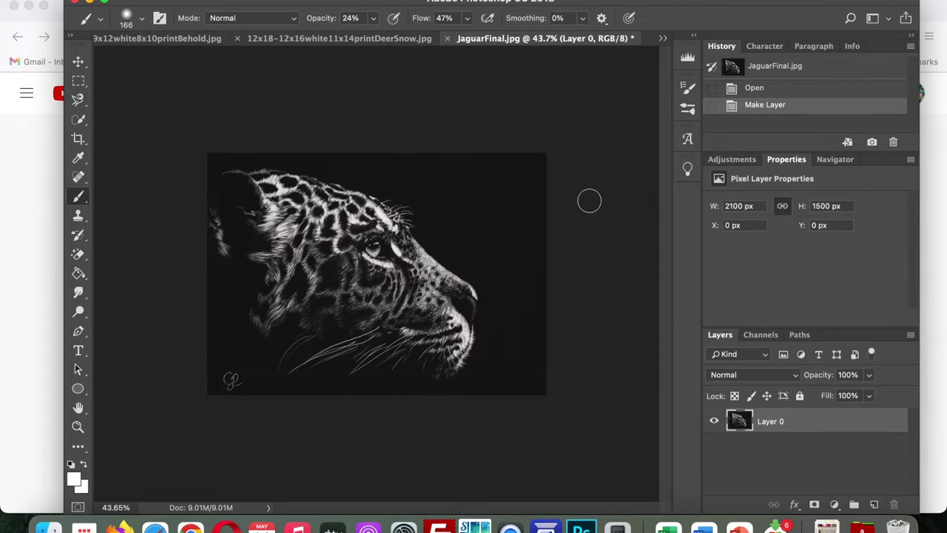
click(207, 2)
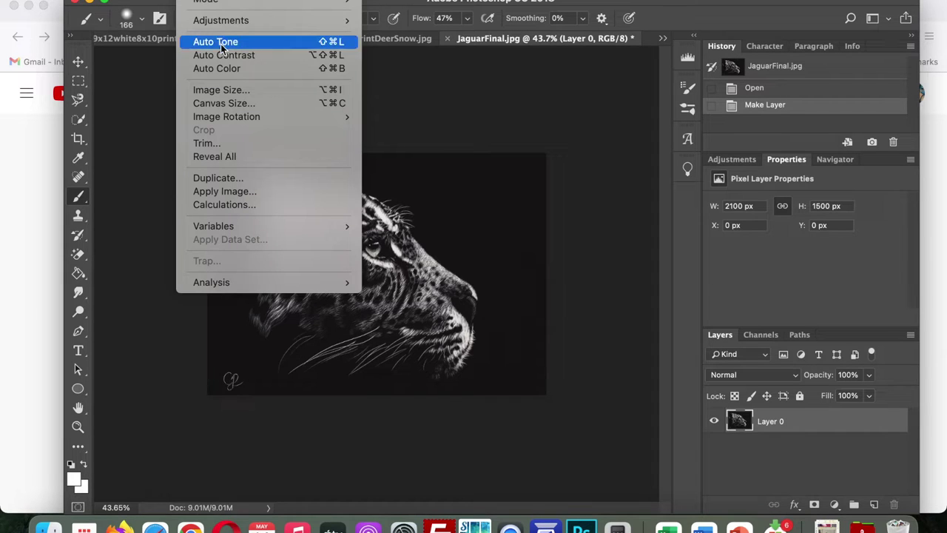
click(226, 90)
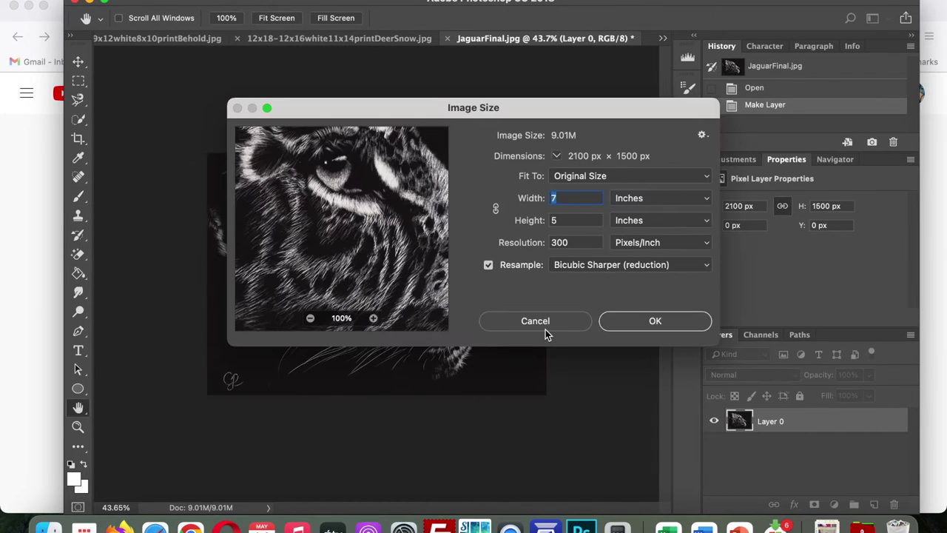
click(637, 321)
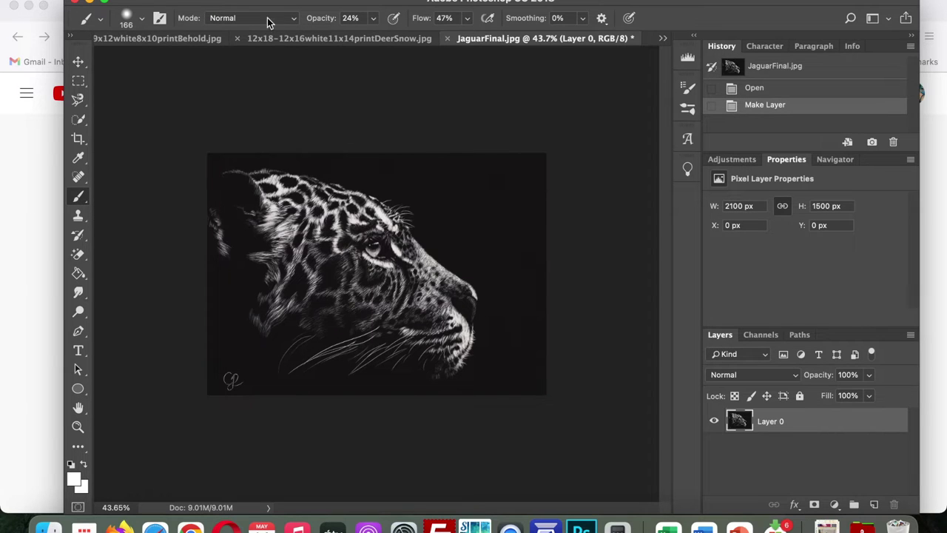
- Enlarge the canvas to 10 inches wide by 8 inches high, keeping the jaguar centered
click(206, 2)
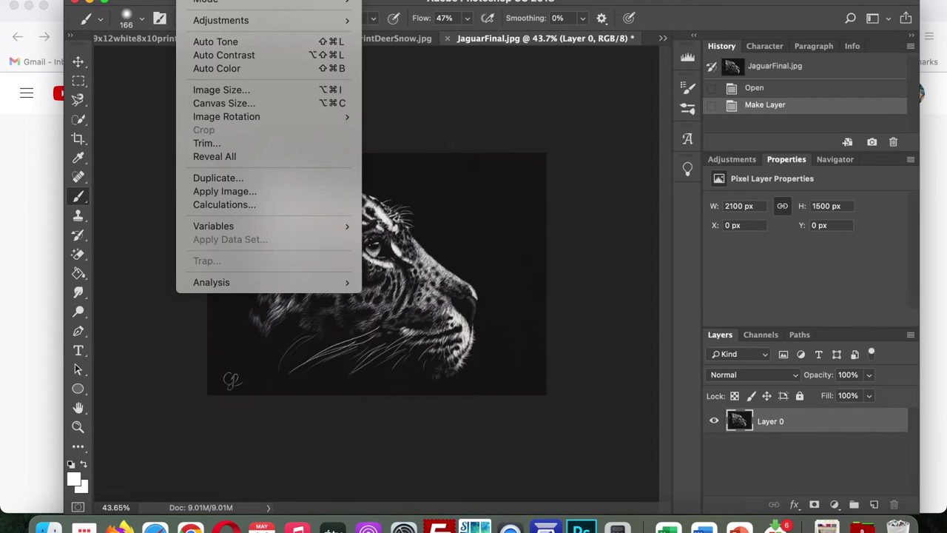
click(240, 102)
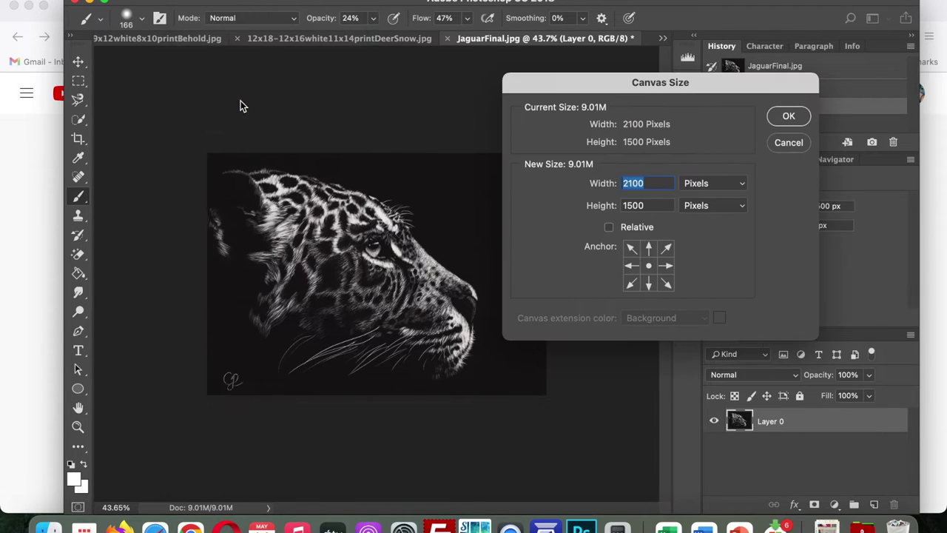
click(714, 185)
click(713, 197)
text(10)
key(Tab)
text(8)
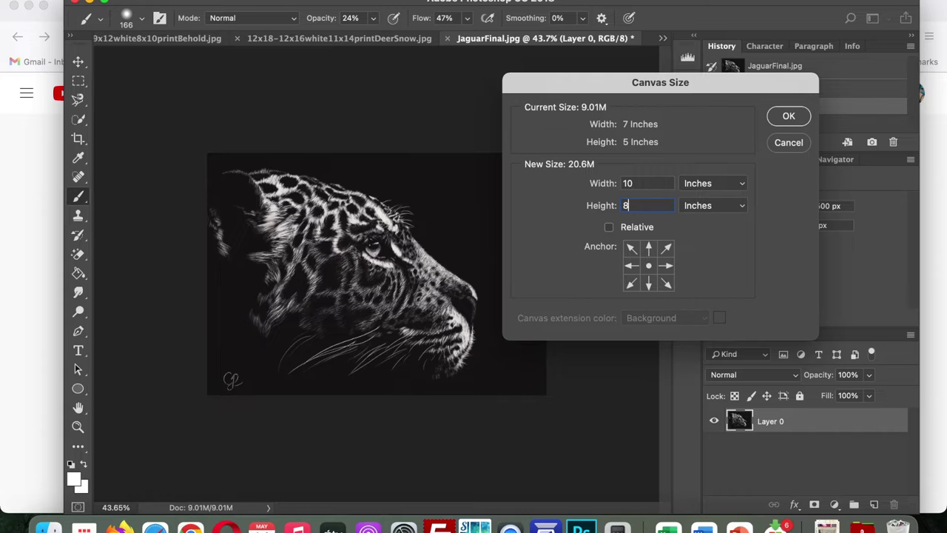
click(788, 117)
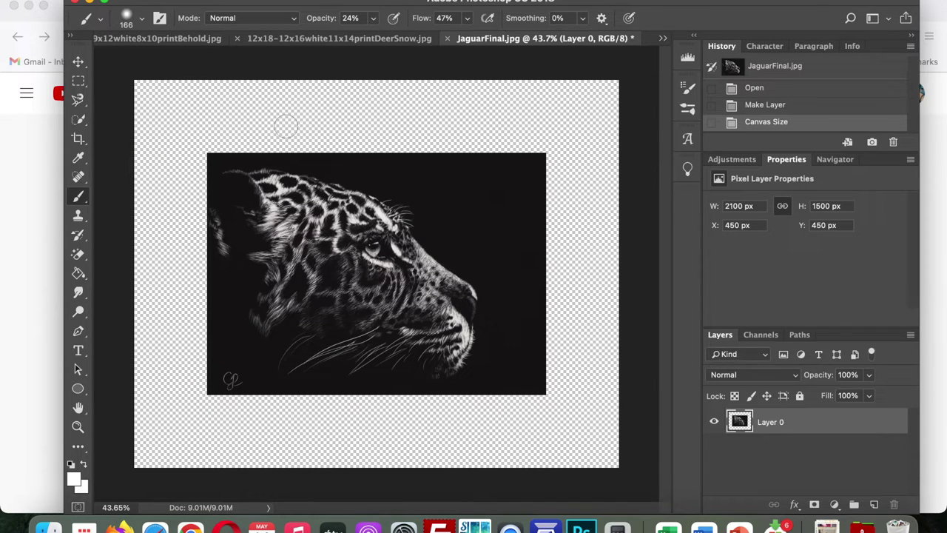
- Add a solid color fill layer in white (ffffff) with the default layer settings
click(203, 2)
mouse_move(238, 2)
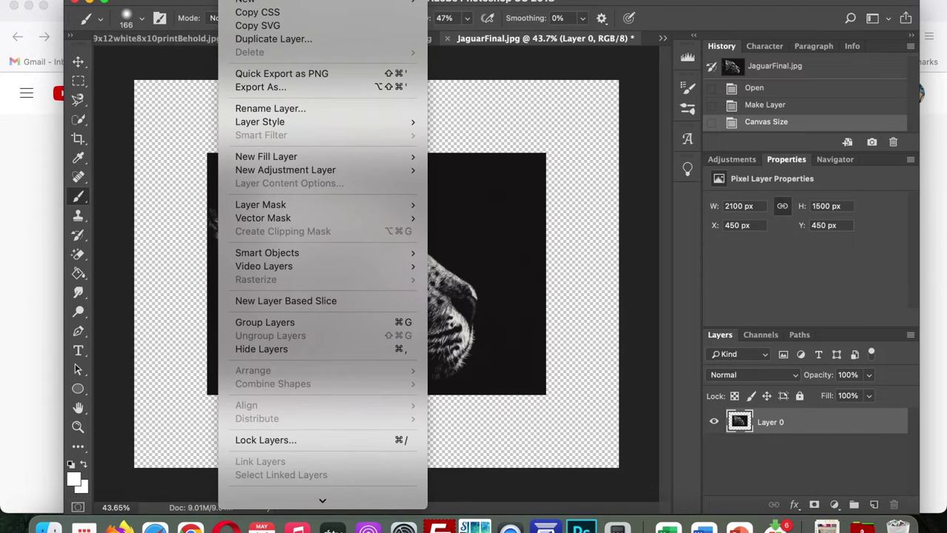
mouse_move(306, 158)
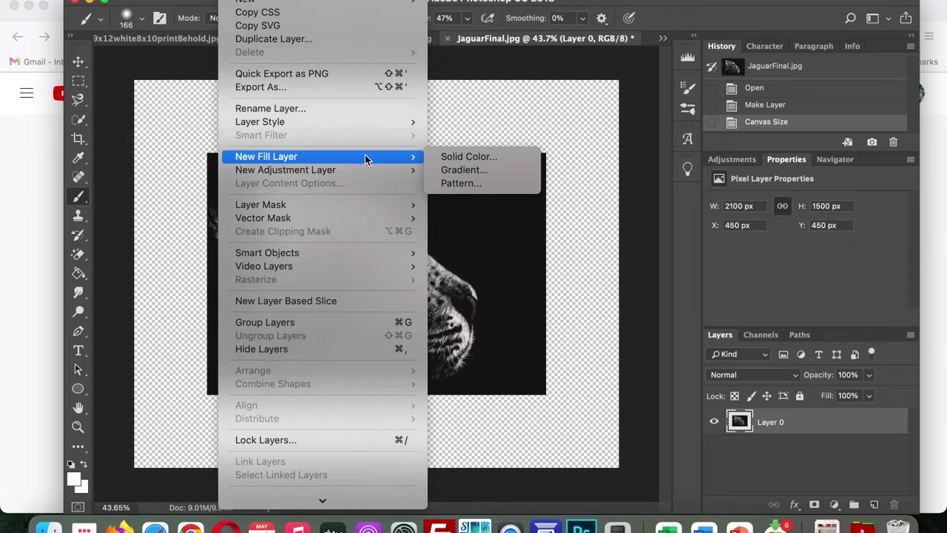
click(469, 158)
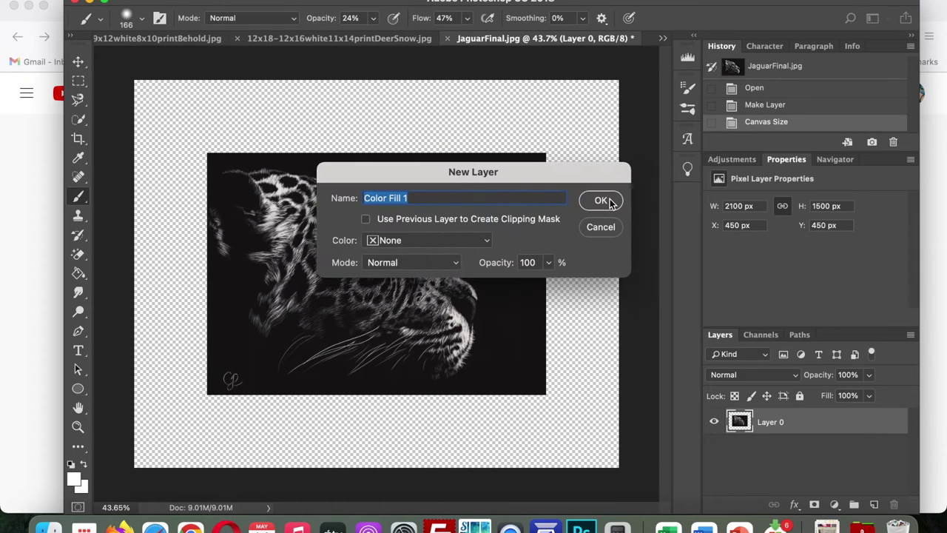
click(602, 200)
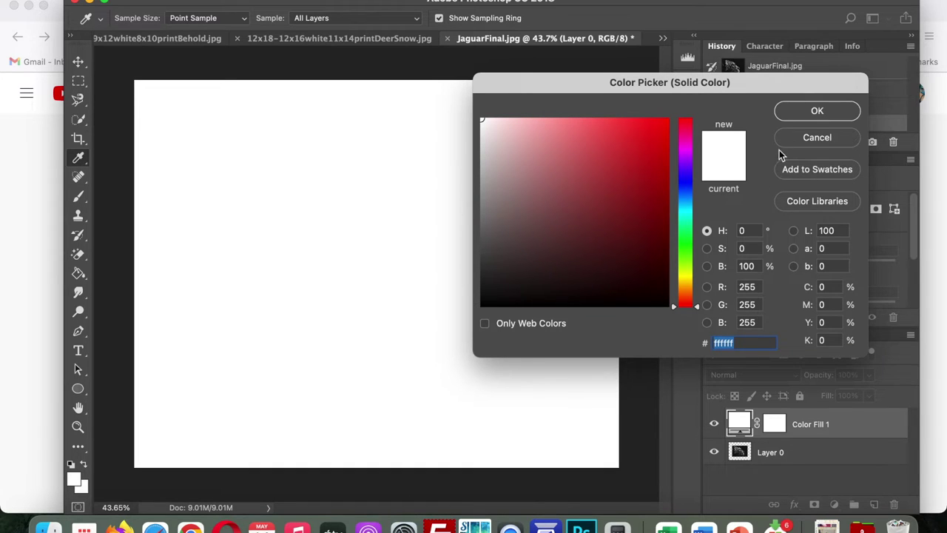
click(813, 111)
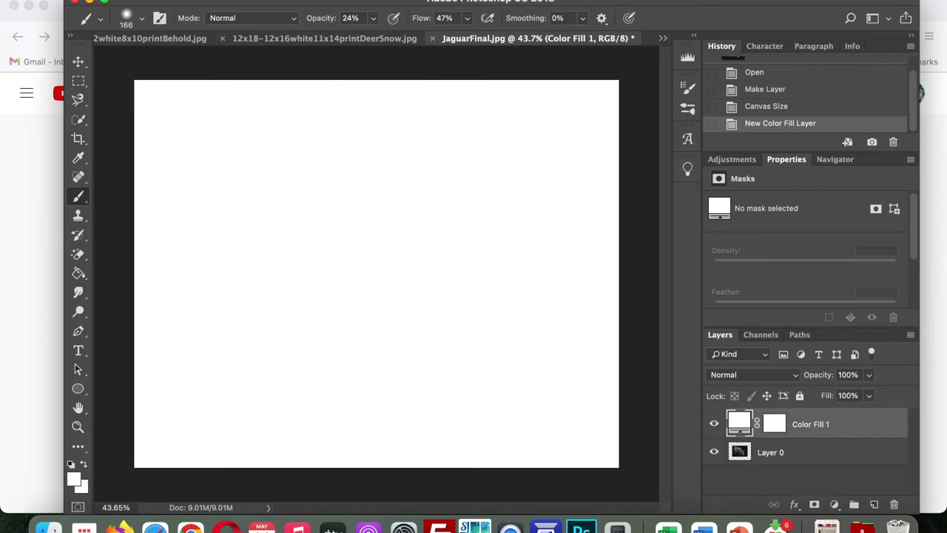
- Send the white fill layer to the back, behind the jaguar layer
click(237, 1)
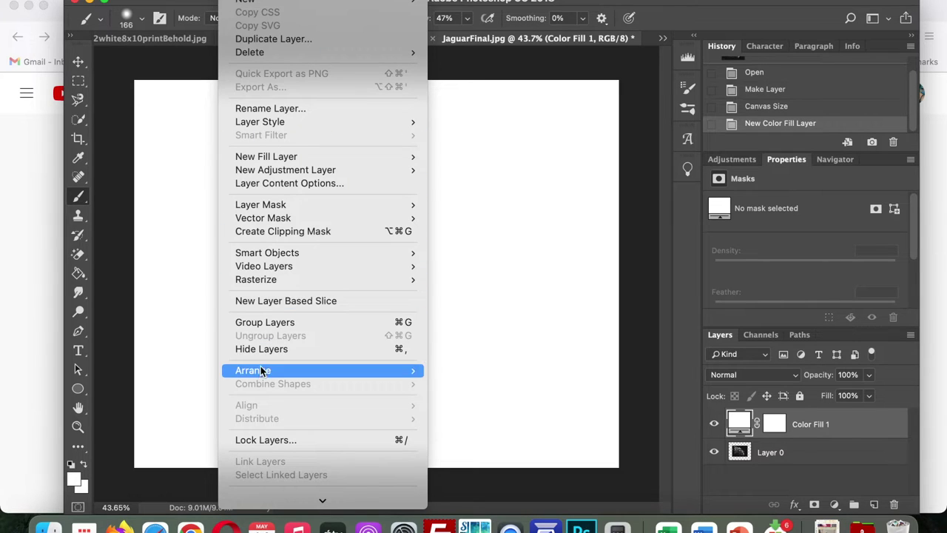
mouse_move(261, 373)
click(491, 410)
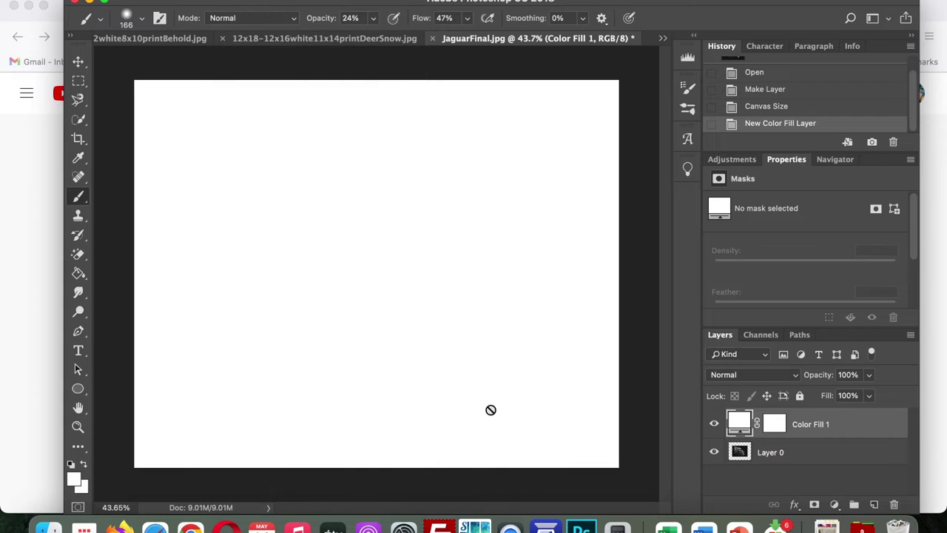
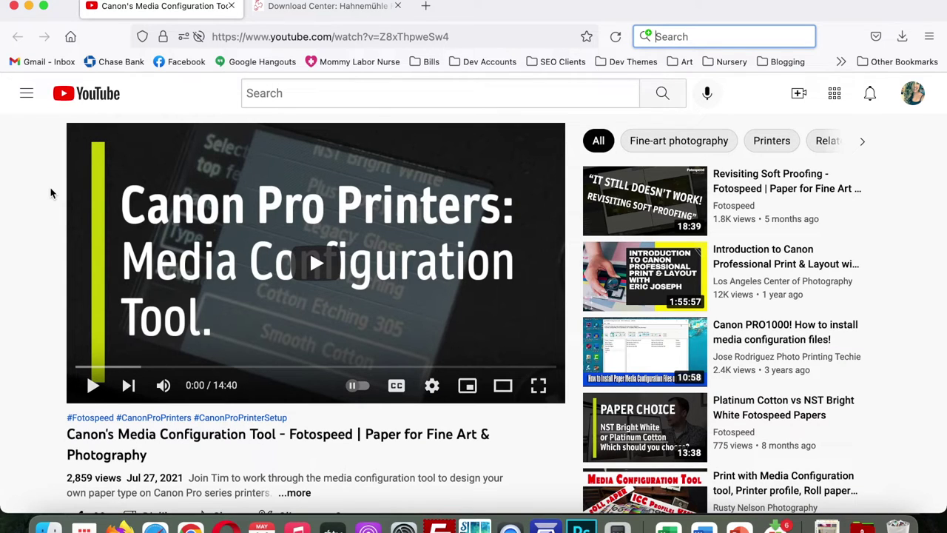
- On the Hahnemühle ICC profile download page, choose the Canon iPF Pro-300 as the printer
click(322, 9)
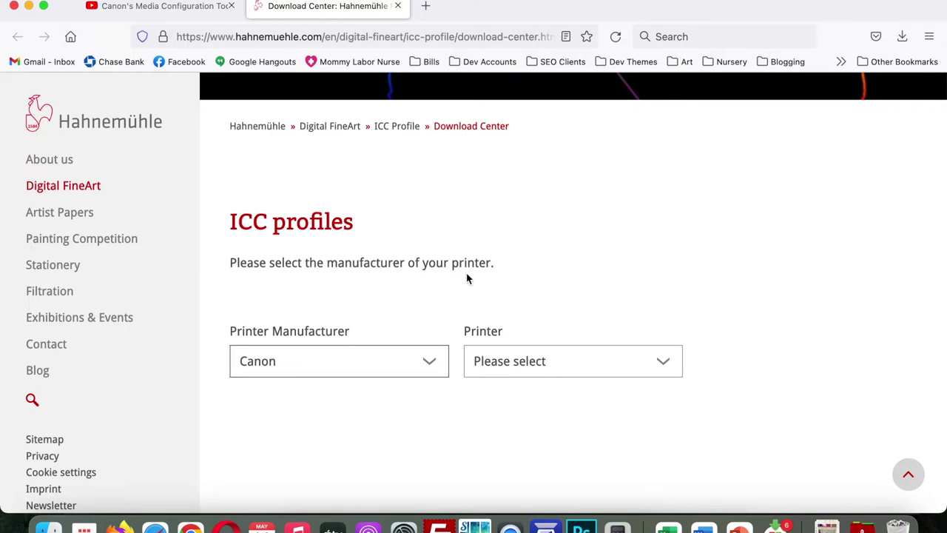
scroll(682, 288, down, 3)
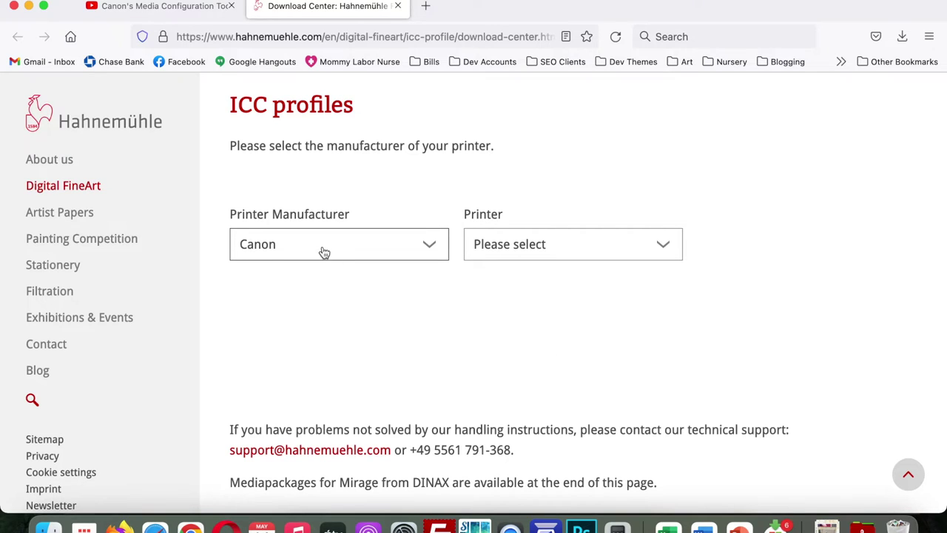
click(510, 257)
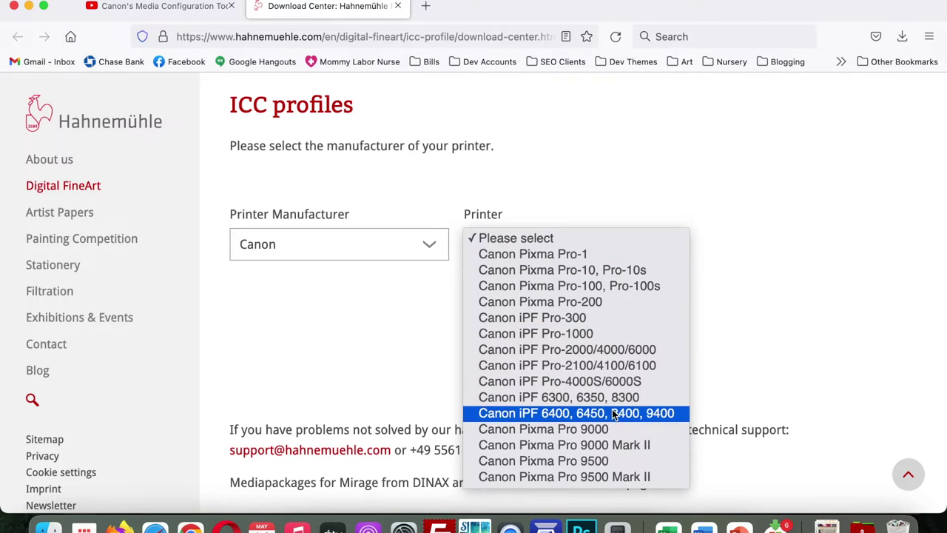
click(615, 317)
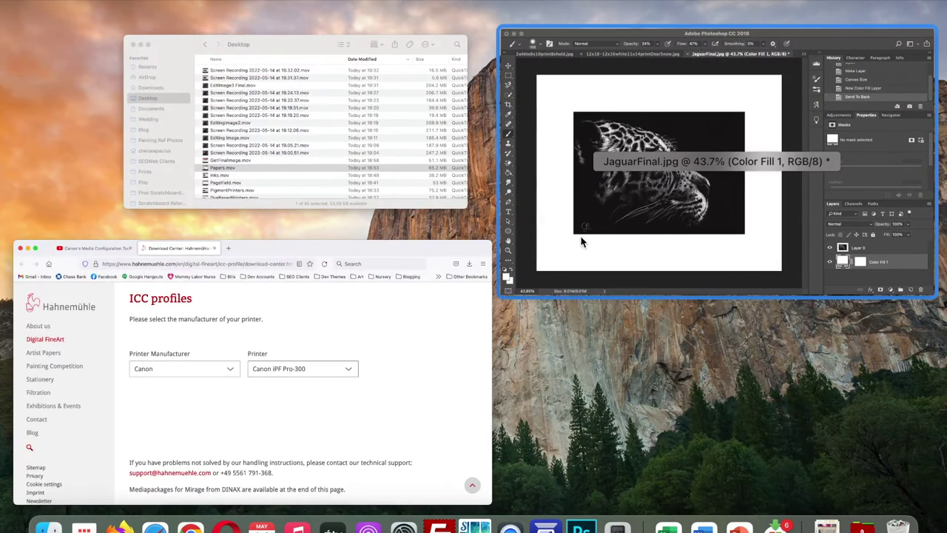
- Switch to Photoshop and open the custom paper size manager from the jaguar image's printer settings
click(580, 235)
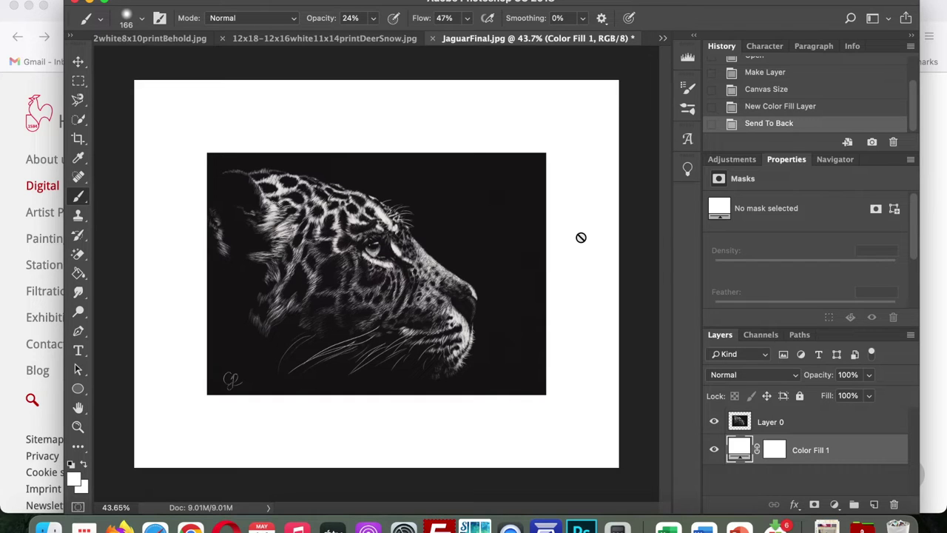
click(130, 0)
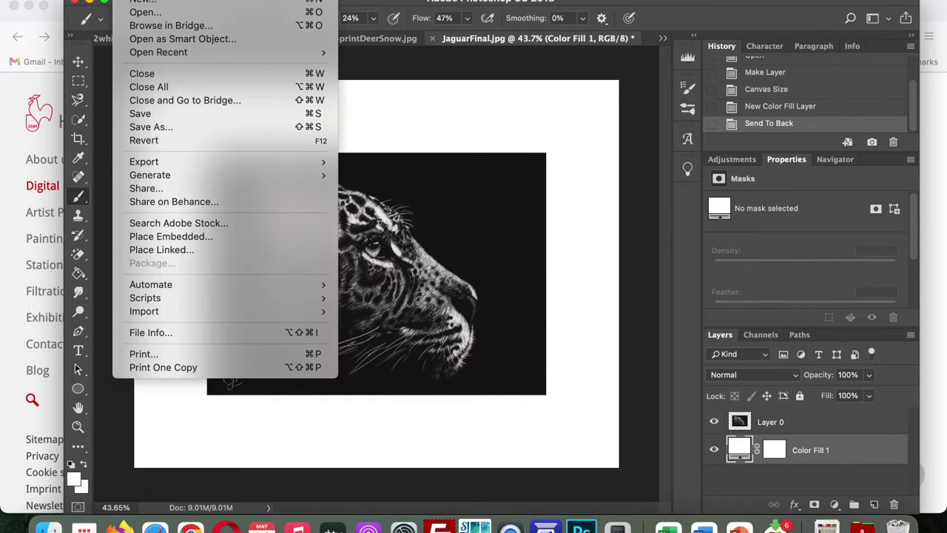
click(190, 352)
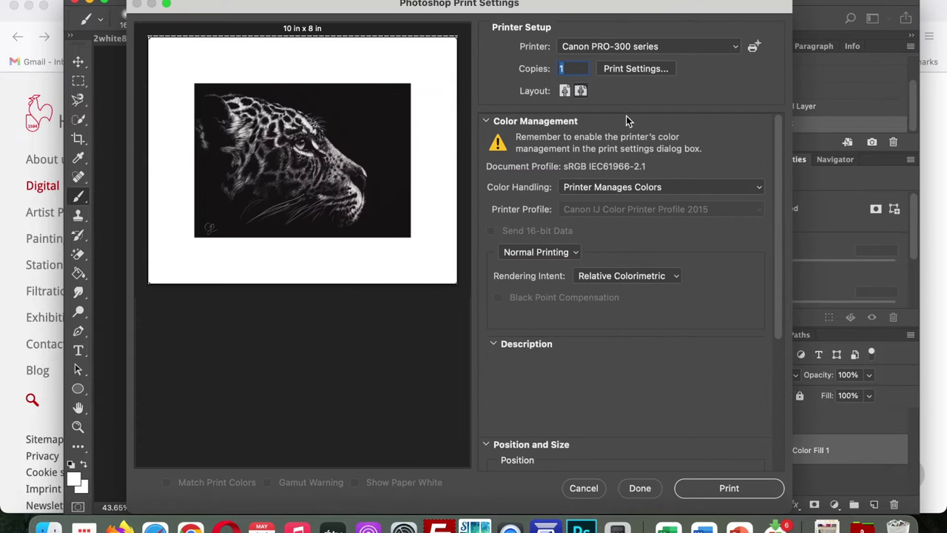
click(636, 68)
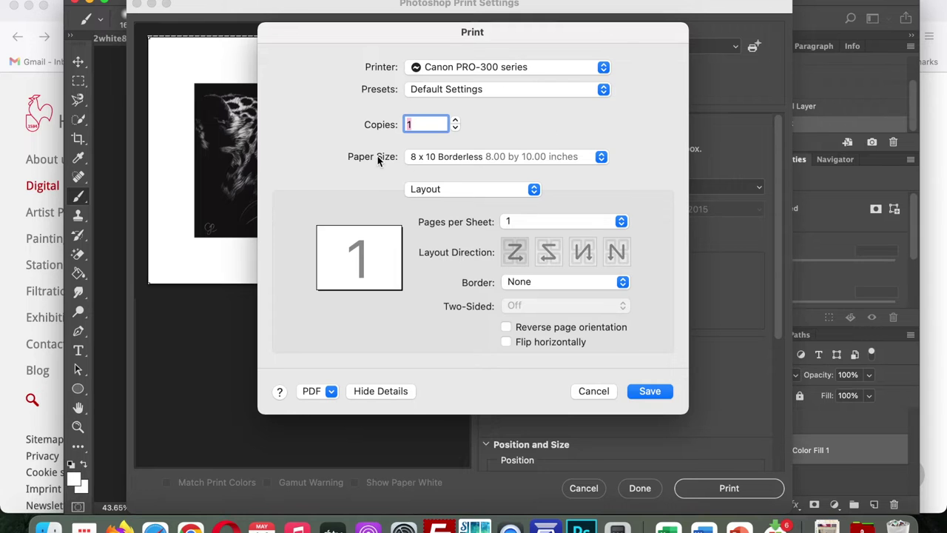
click(434, 157)
mouse_move(518, 276)
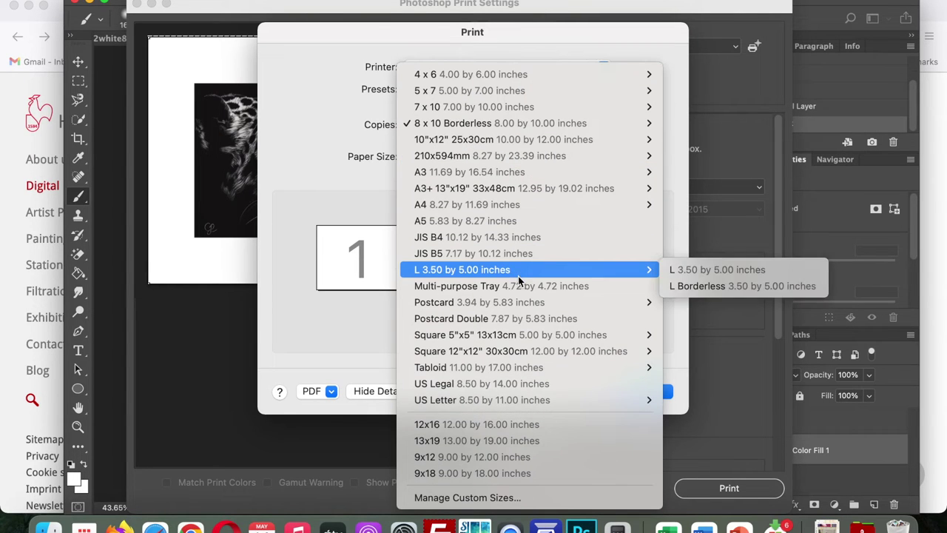
click(506, 498)
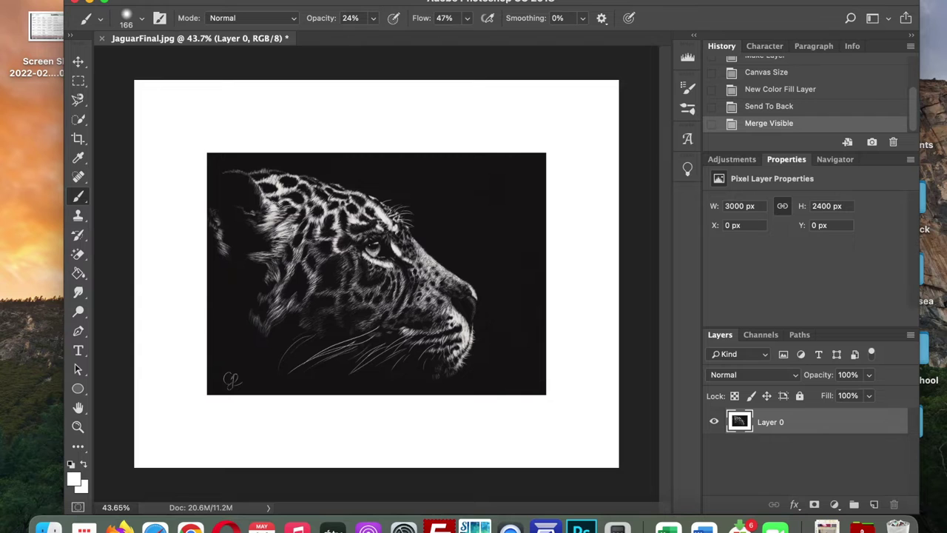
- Open the print setup for the jaguar image, choosing the Canon PRO-300 series printer and landscape layout
click(125, 1)
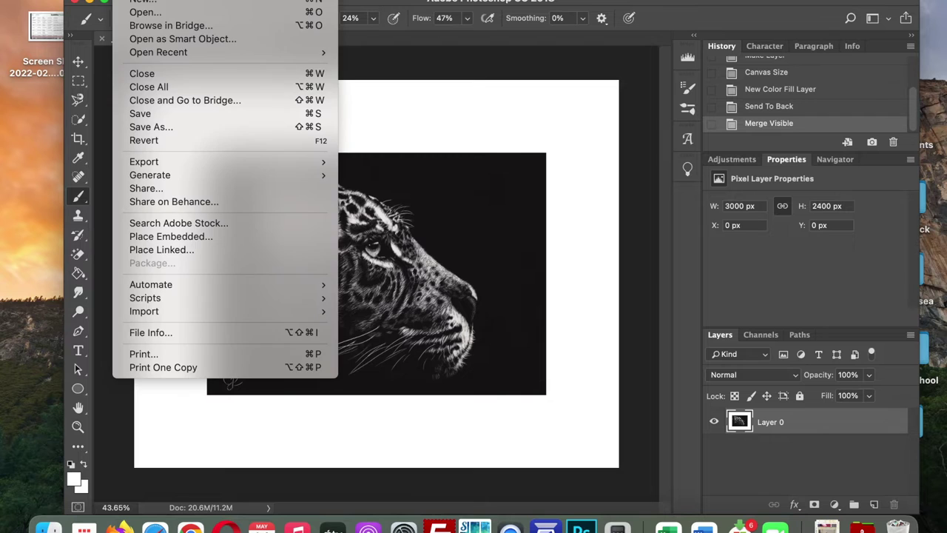
click(179, 354)
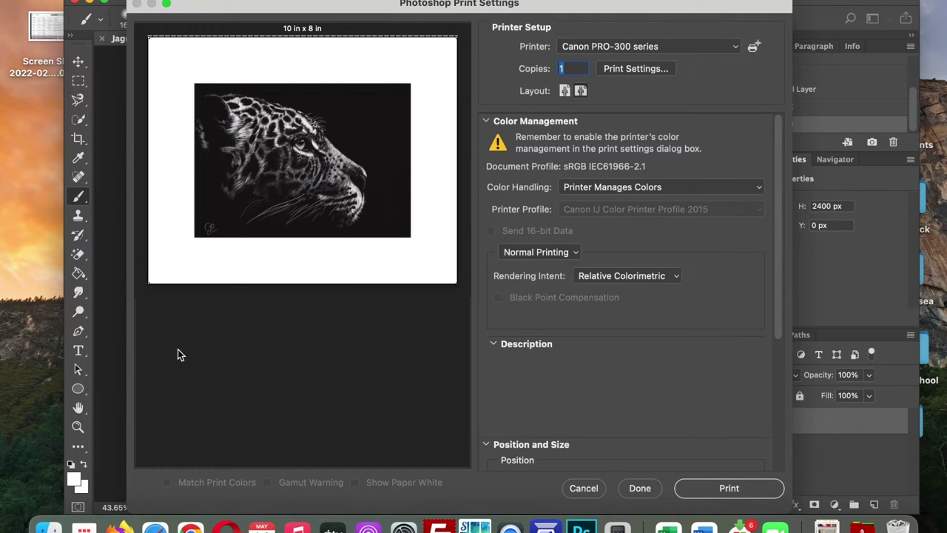
click(734, 52)
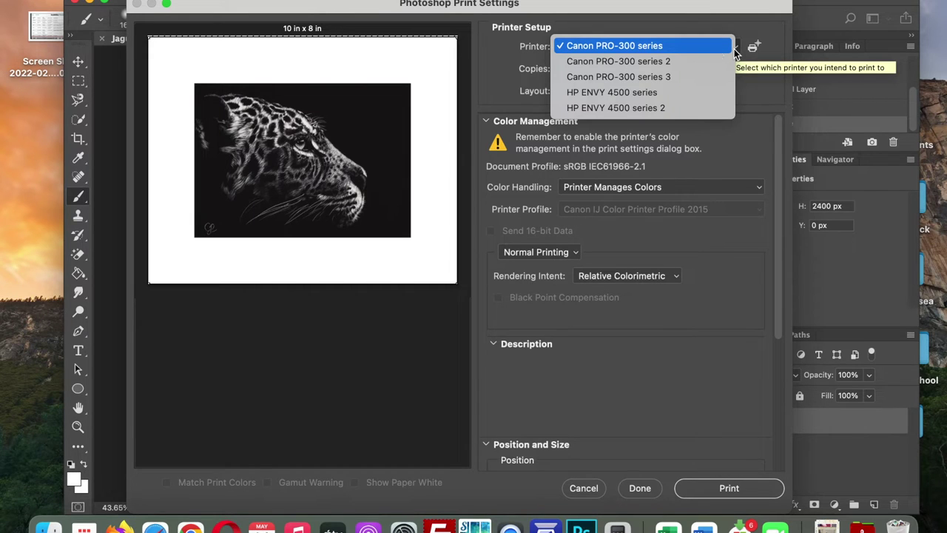
click(651, 46)
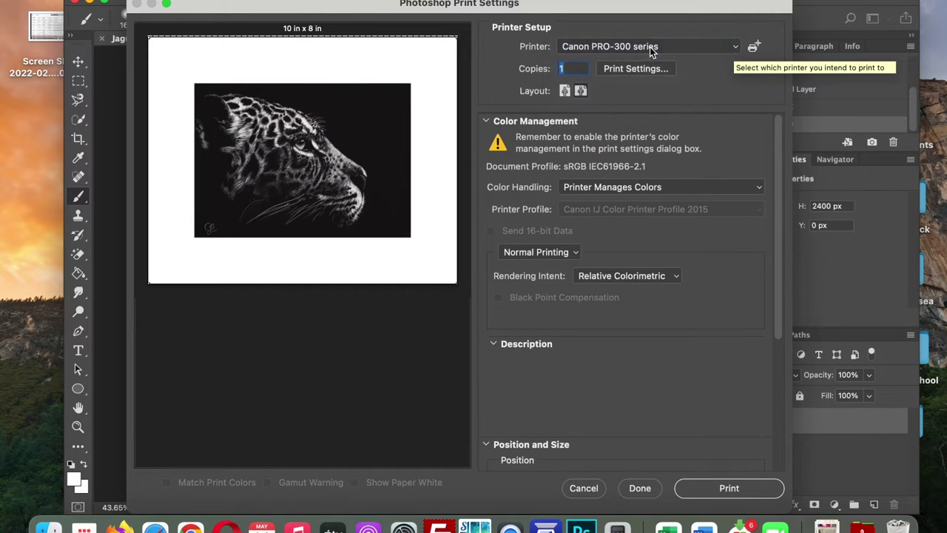
click(563, 90)
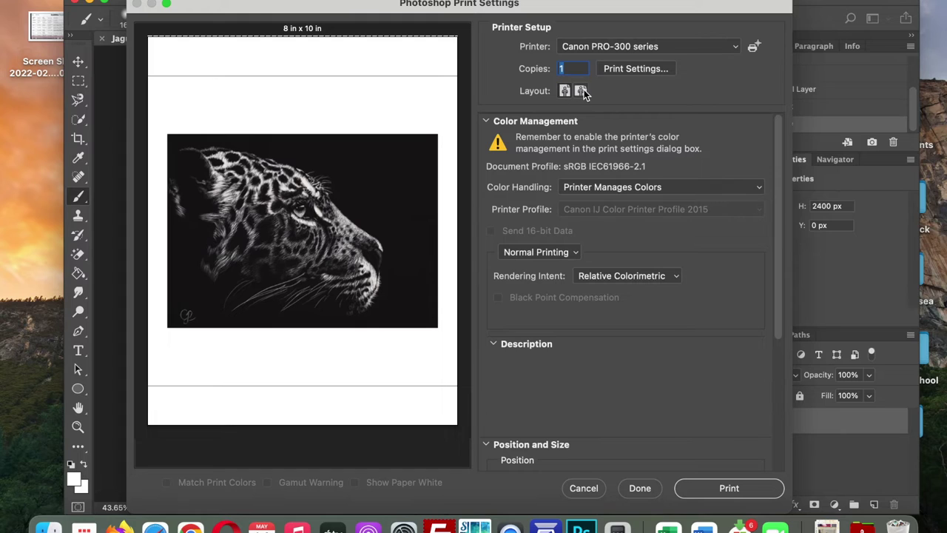
click(581, 90)
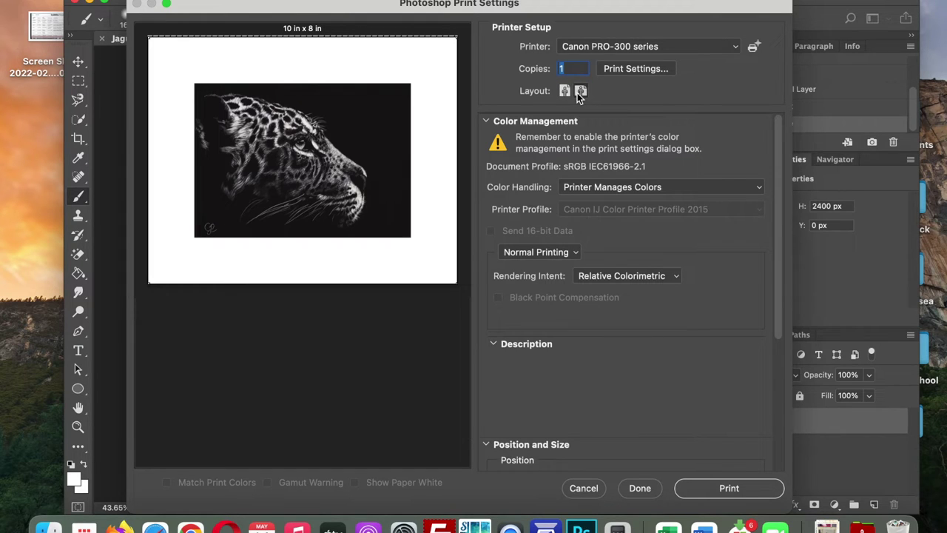
- In the printer's own print settings, set the paper size to 8 x 10 Borderless
click(636, 68)
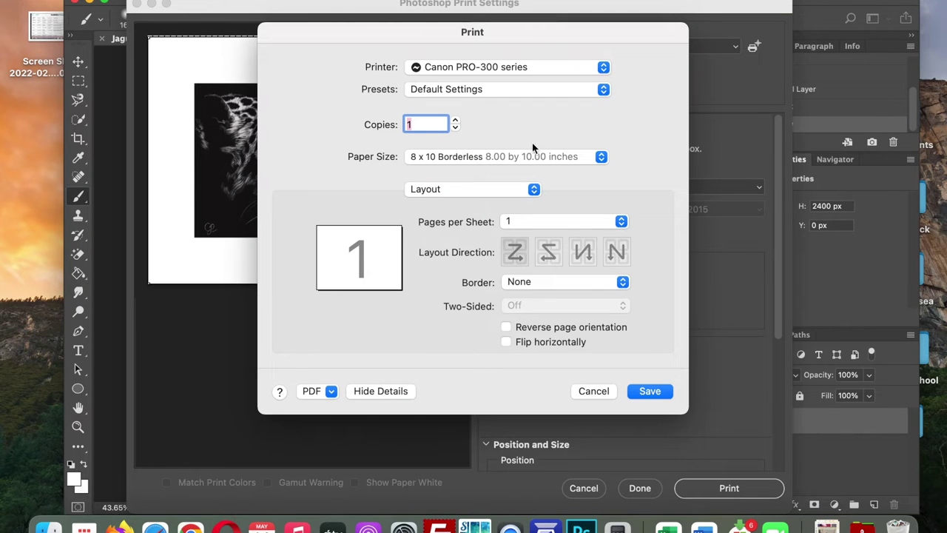
click(472, 158)
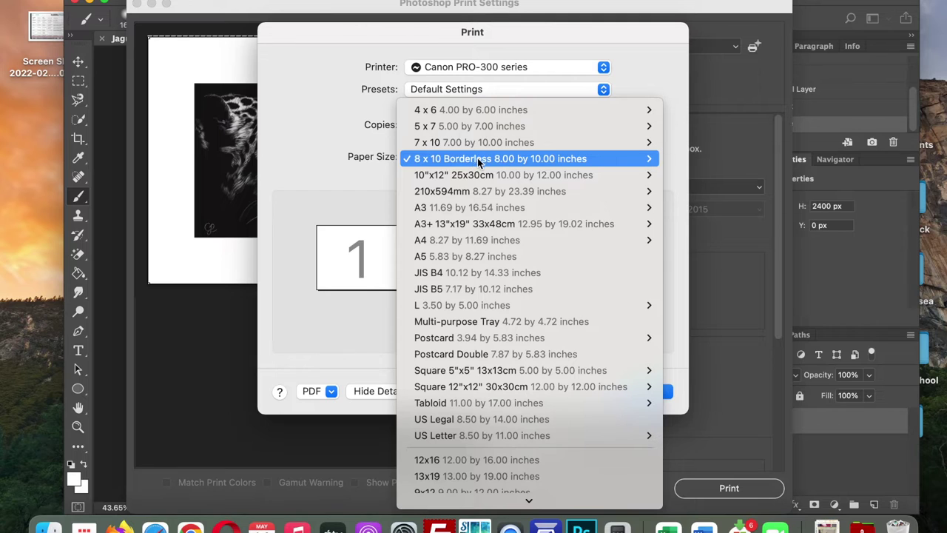
mouse_move(481, 158)
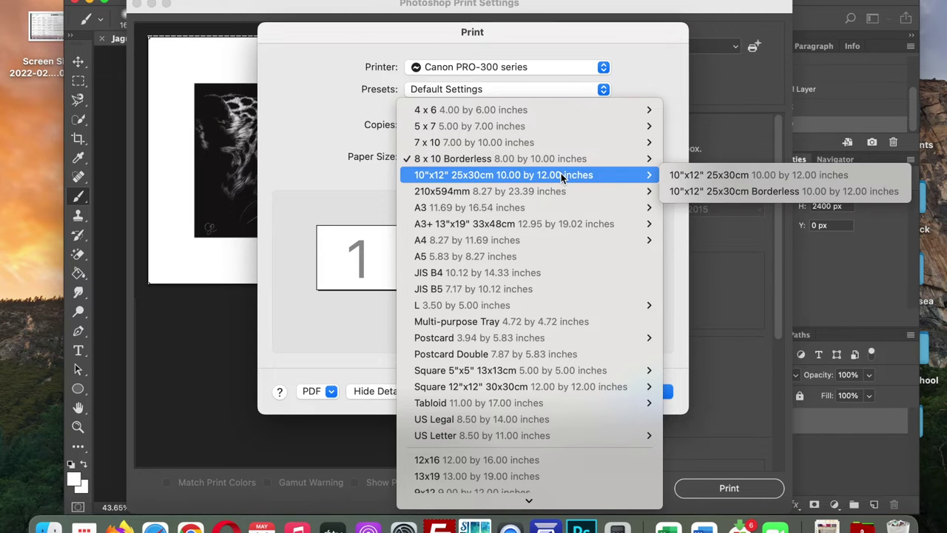
scroll(548, 185, down, 2)
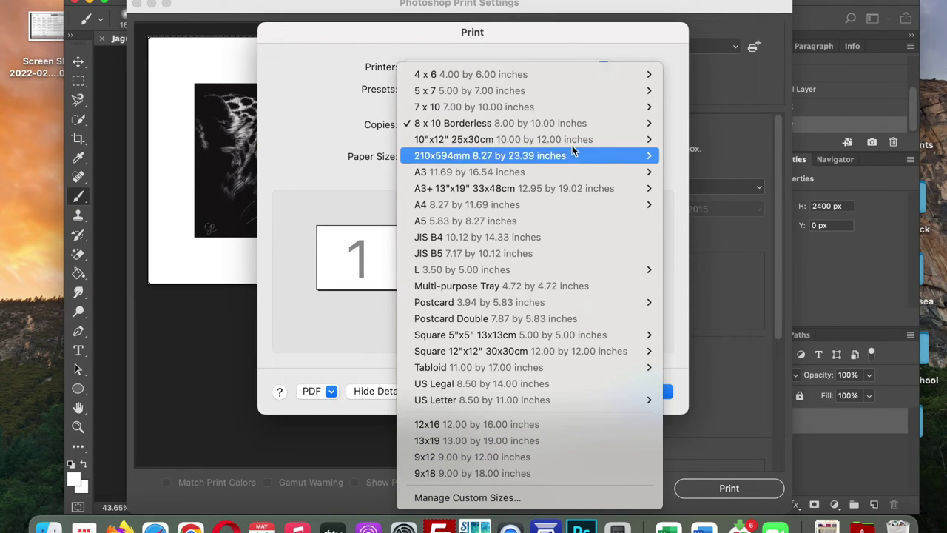
mouse_move(608, 124)
click(686, 140)
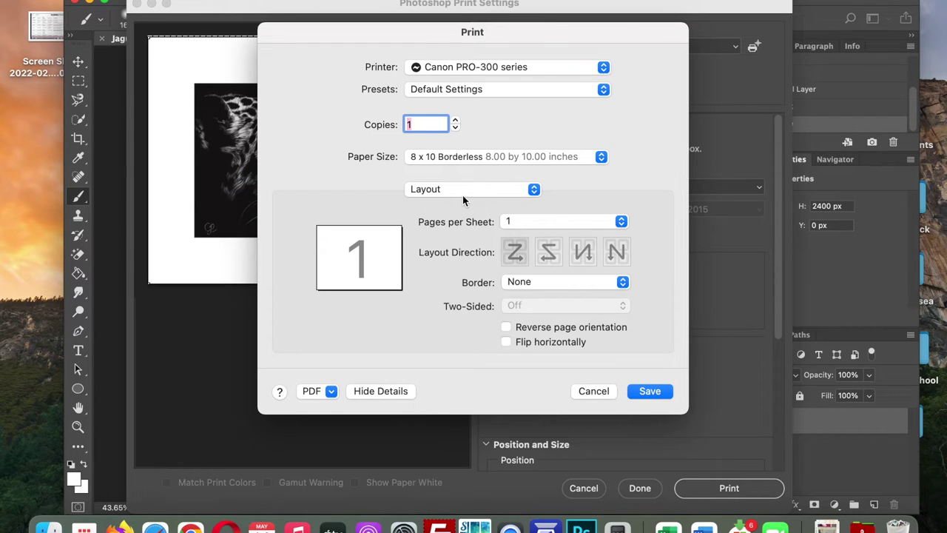
- In the Quality & Media settings, choose the custom media type Hahn Rag UltraSmooth and keep Top Feed as the paper source
click(435, 191)
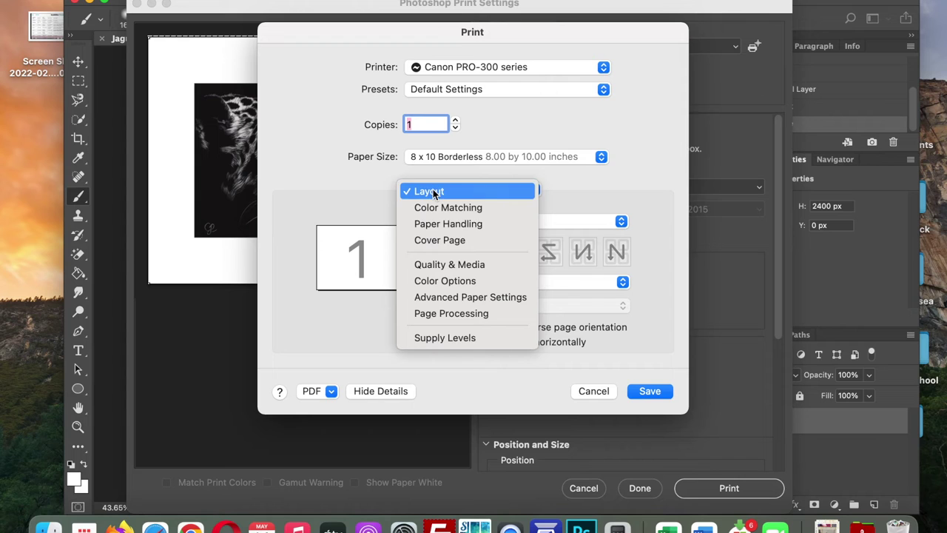
click(447, 264)
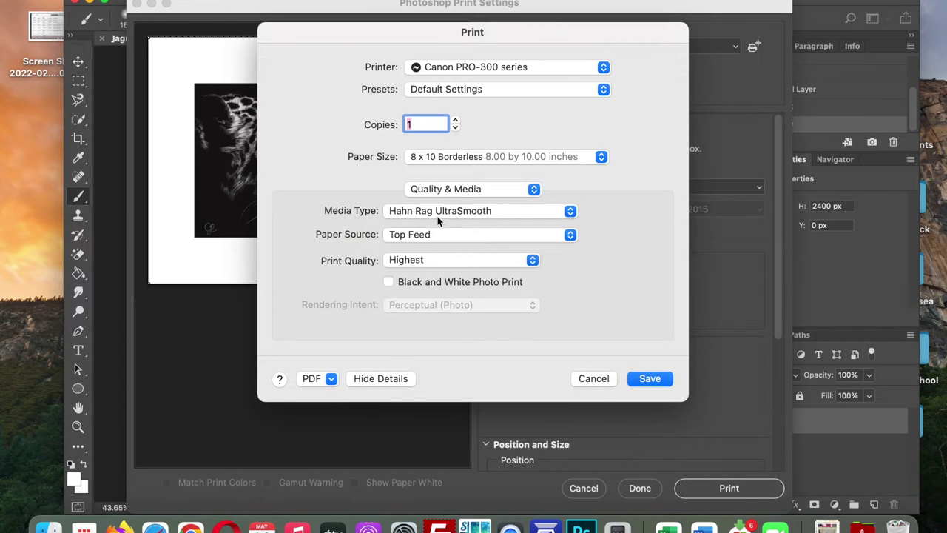
click(485, 211)
mouse_move(468, 215)
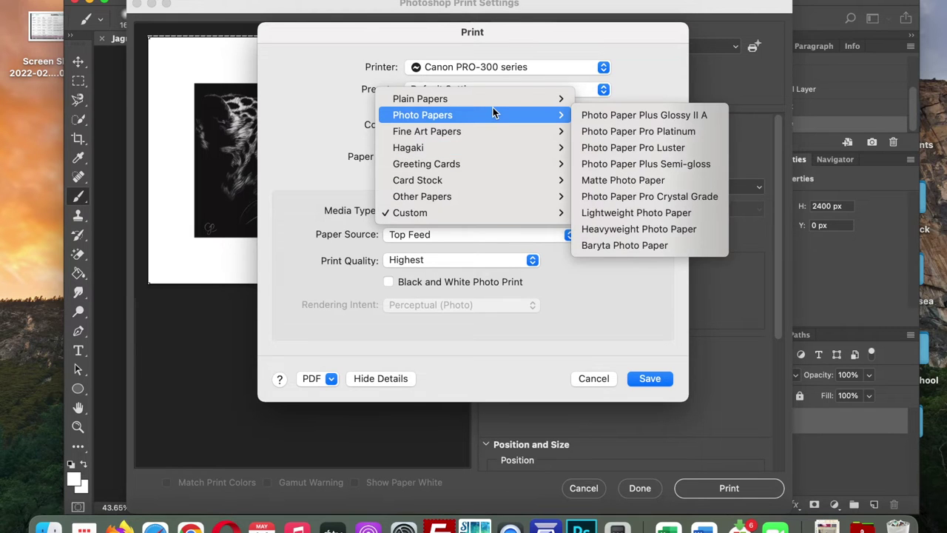
mouse_move(496, 96)
mouse_move(493, 115)
mouse_move(493, 131)
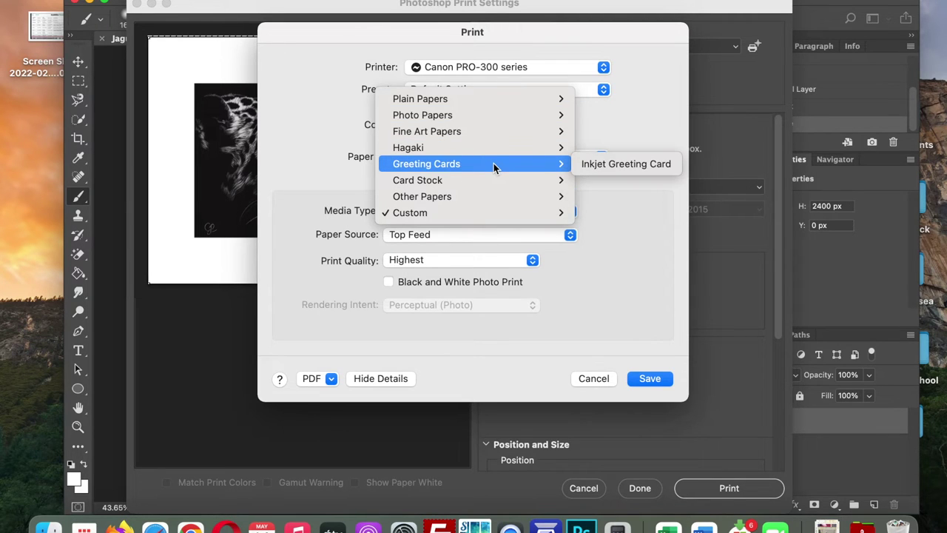
mouse_move(496, 207)
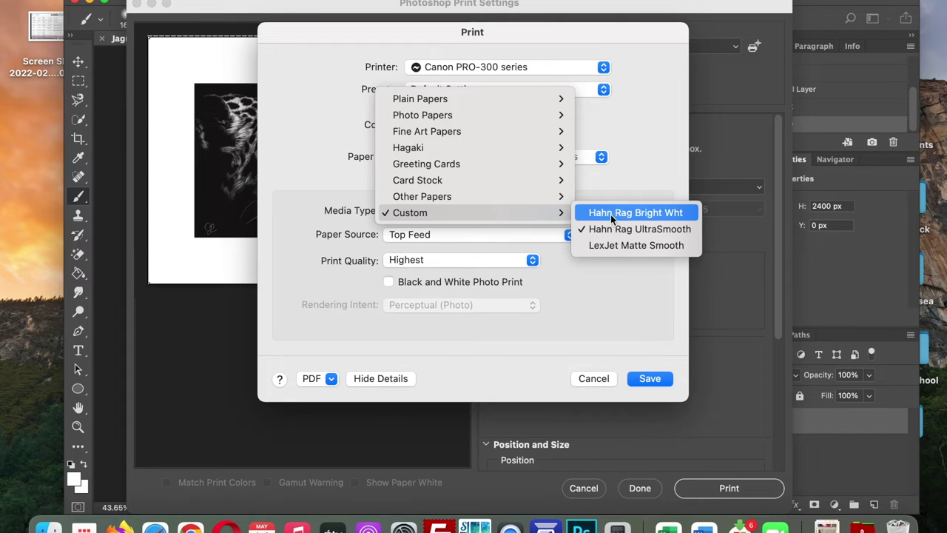
click(651, 229)
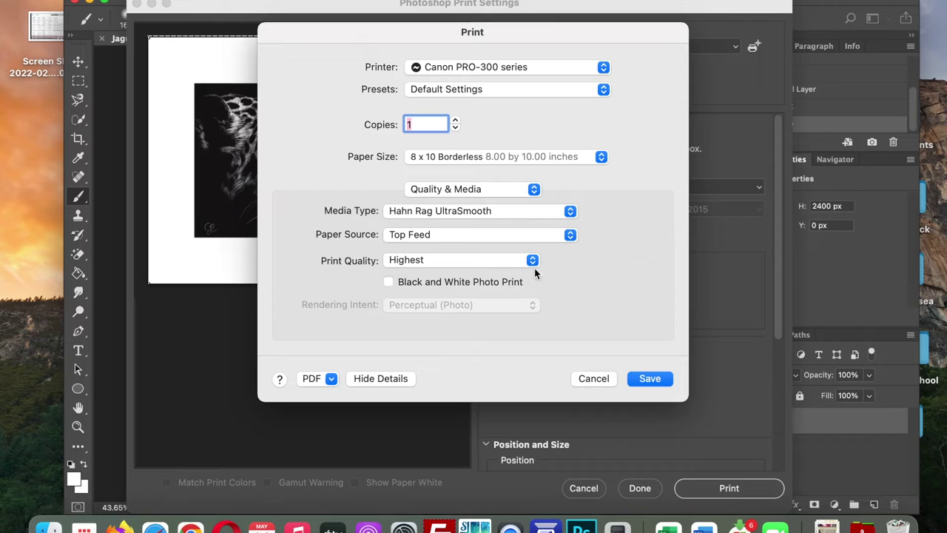
click(416, 233)
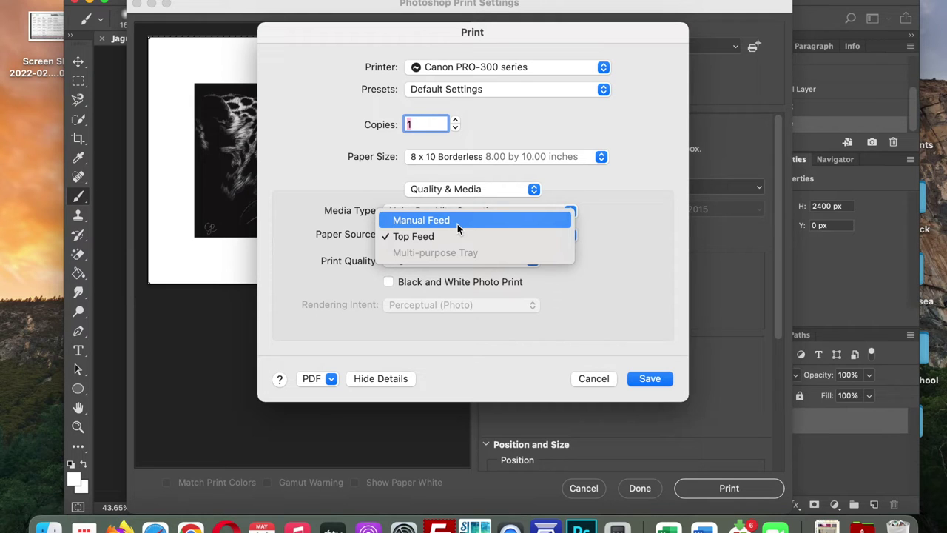
click(643, 268)
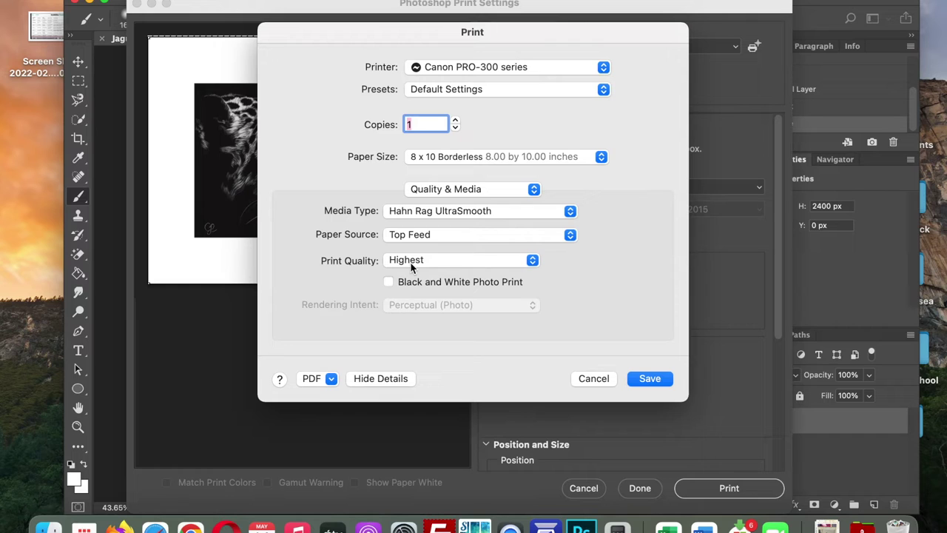
- Set color matching to ColorSync with the HFA_CanPro300_MK_PRUltraSmooth.icc profile
click(474, 190)
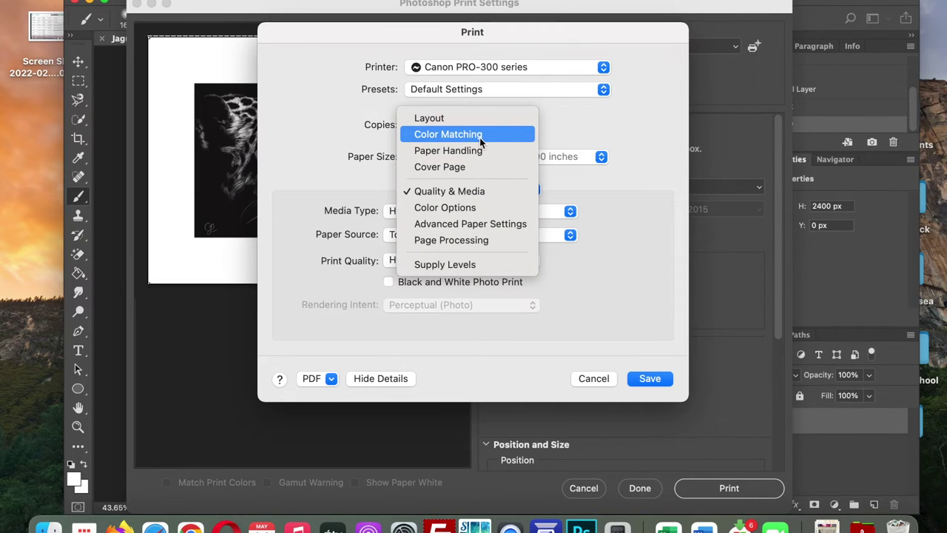
click(501, 139)
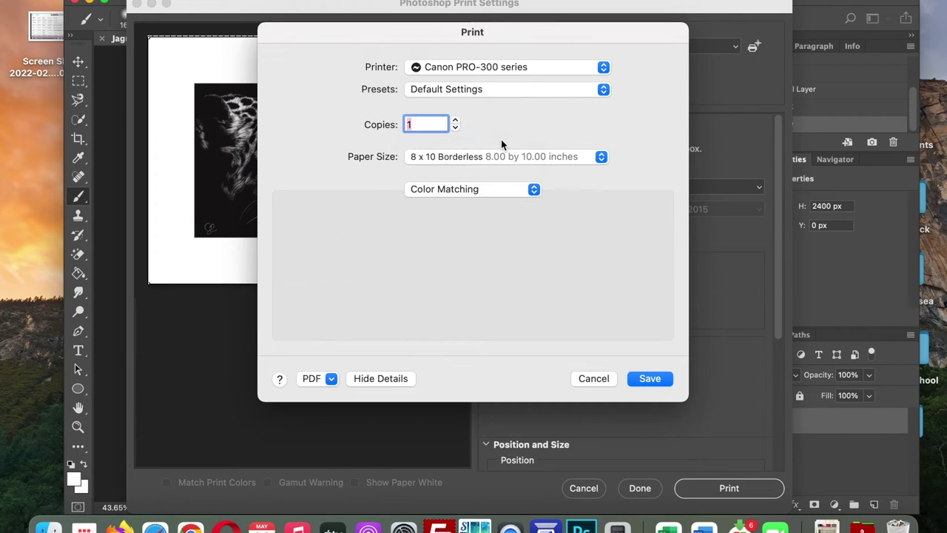
click(479, 221)
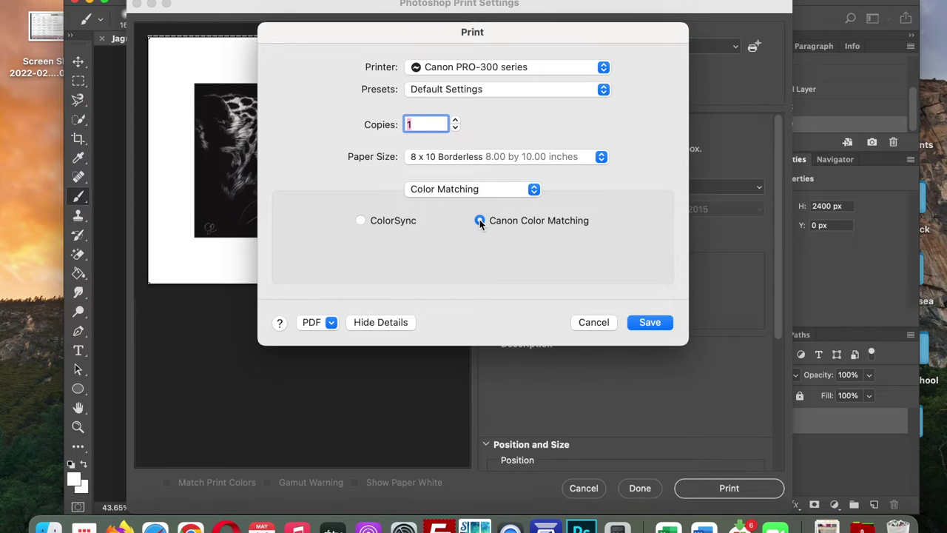
click(361, 221)
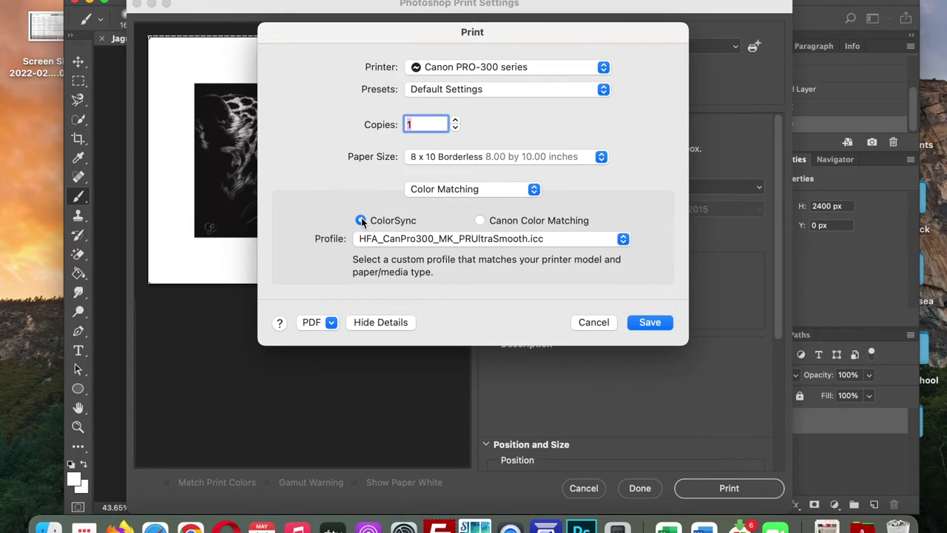
click(461, 238)
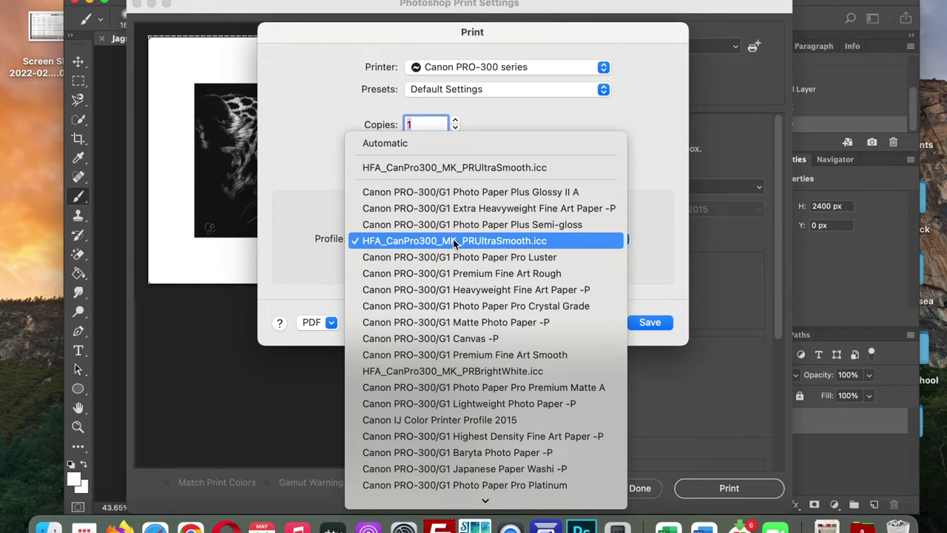
click(454, 241)
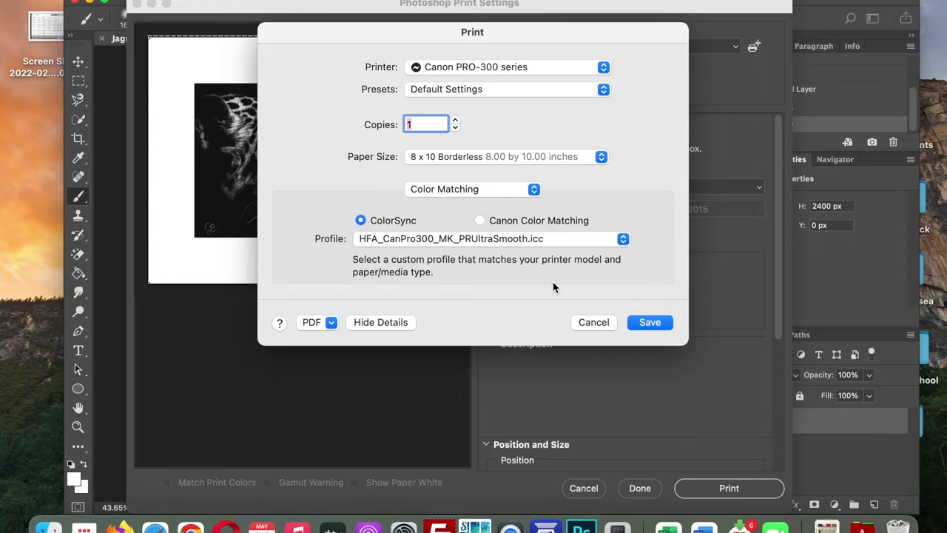
- Save the Canon PRO-300 print settings with the chosen paper size and ColorSync profile
click(647, 326)
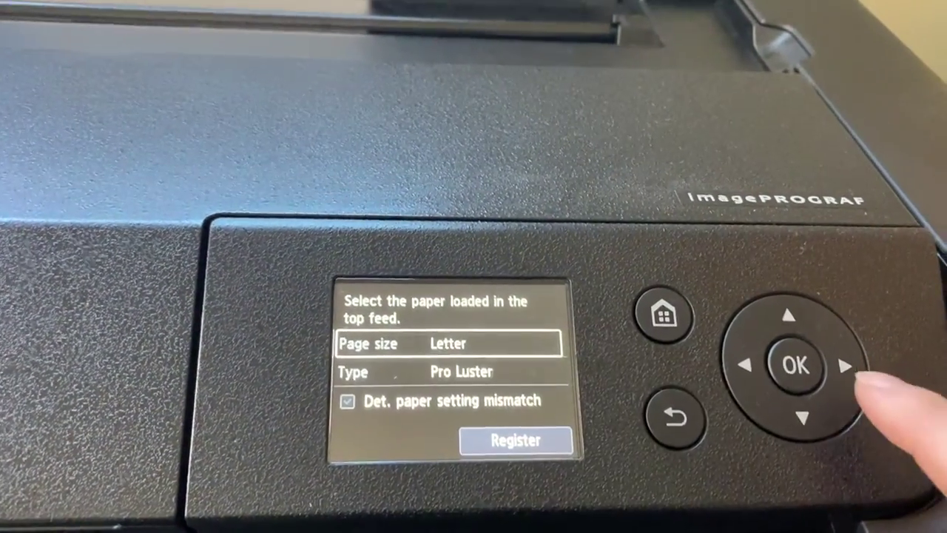
click(826, 308)
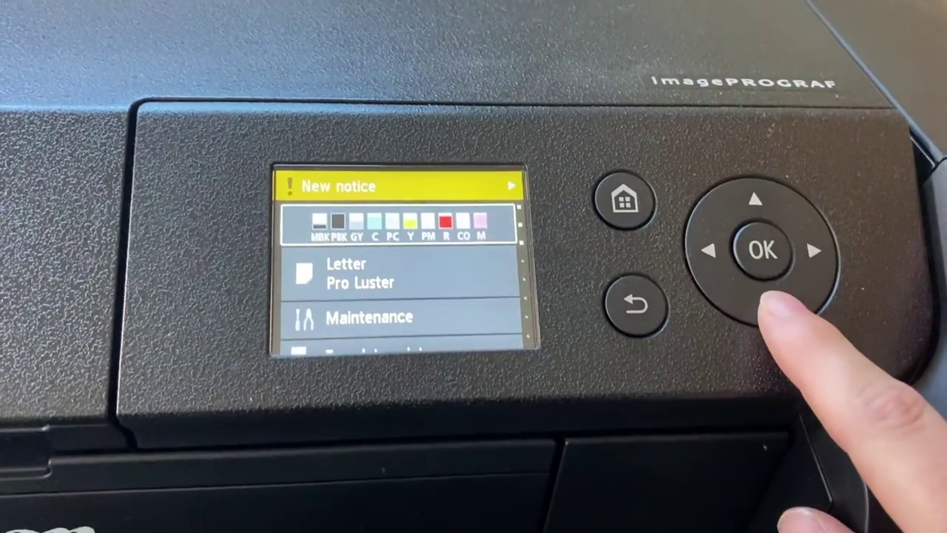
click(780, 354)
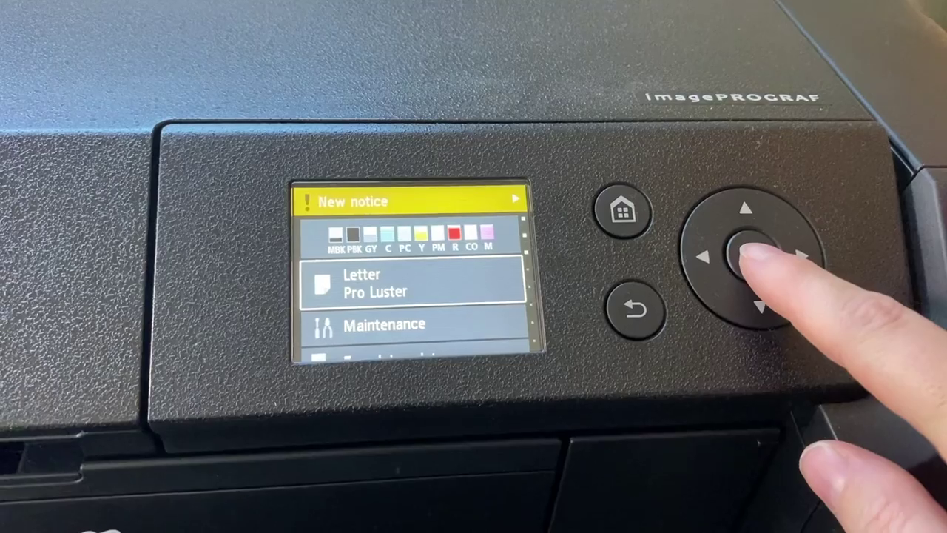
click(747, 251)
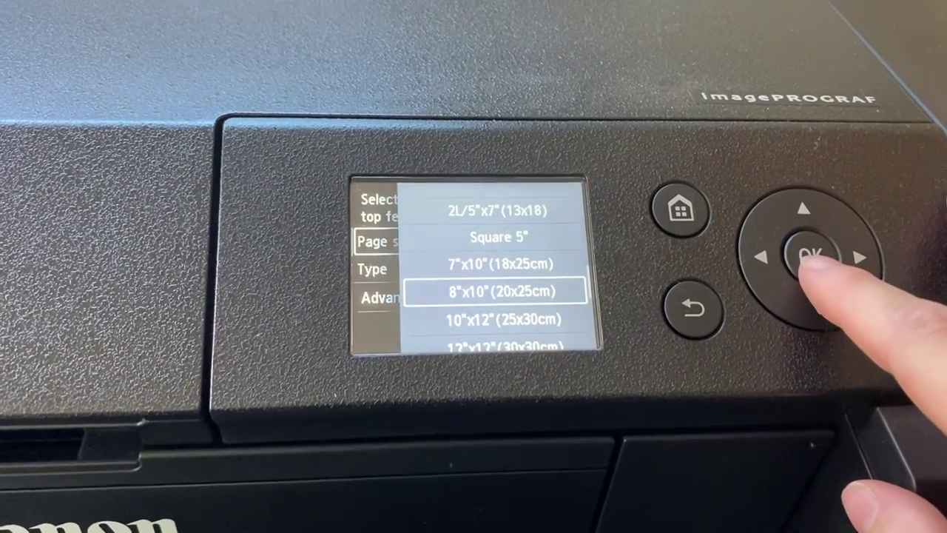
key(Down)
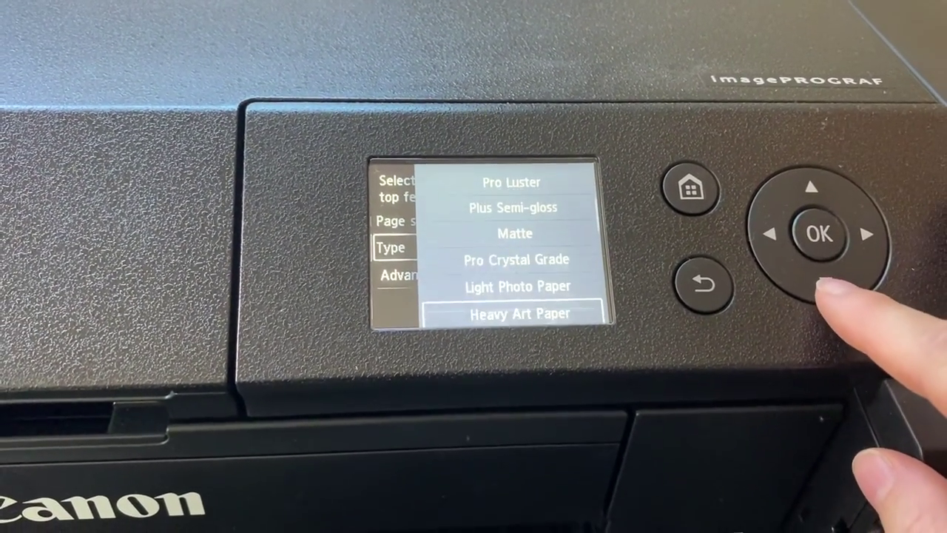
key(Down)
key(Down)
key(Down)
key(Down)
key(Down)
key(Down)
key(Down)
key(Down)
key(Down)
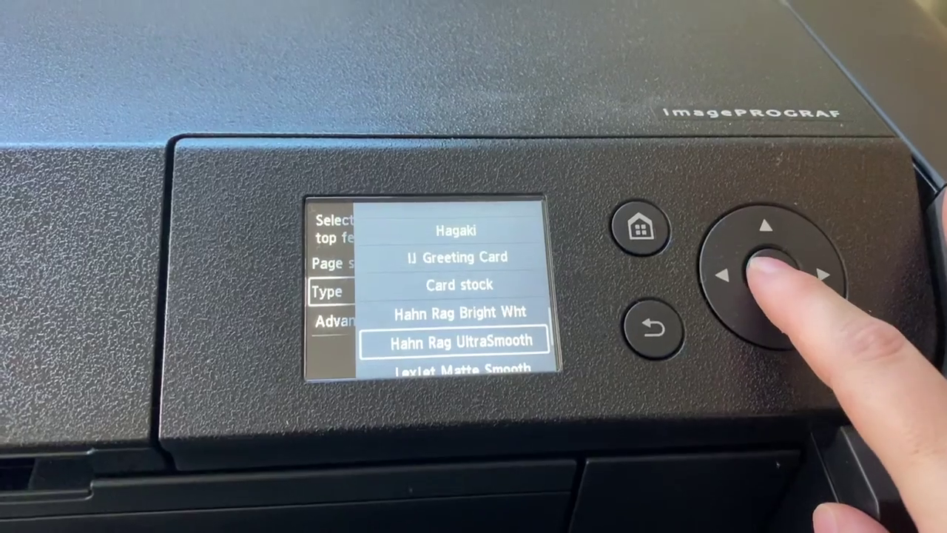
key(Return)
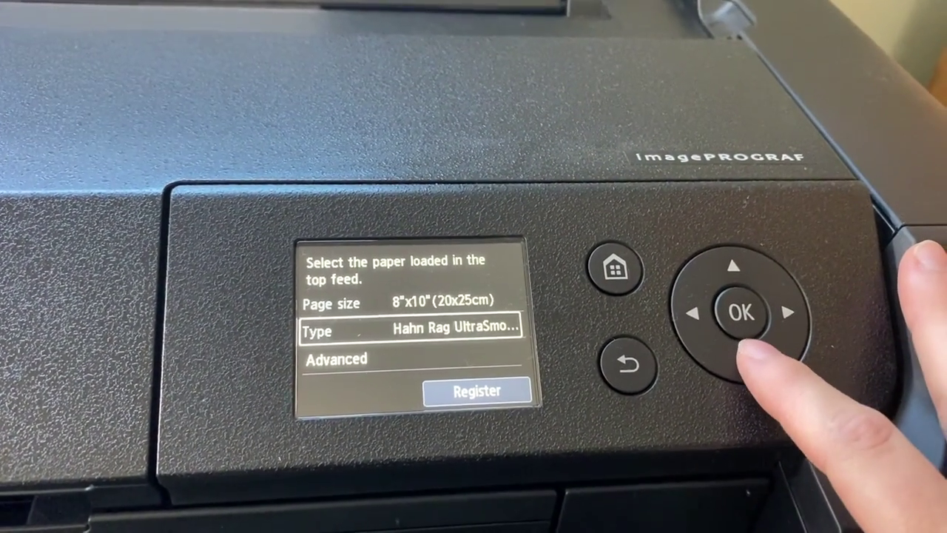
key(Down)
key(Down)
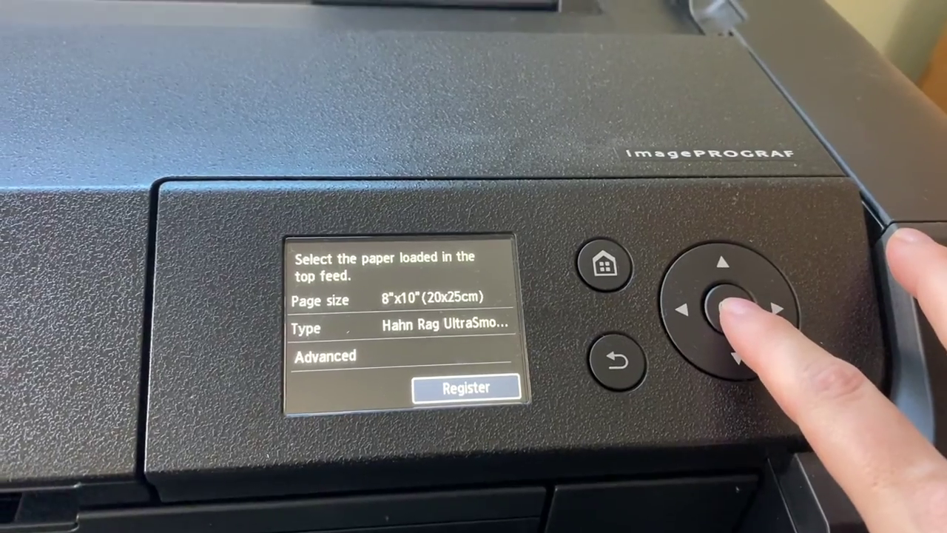